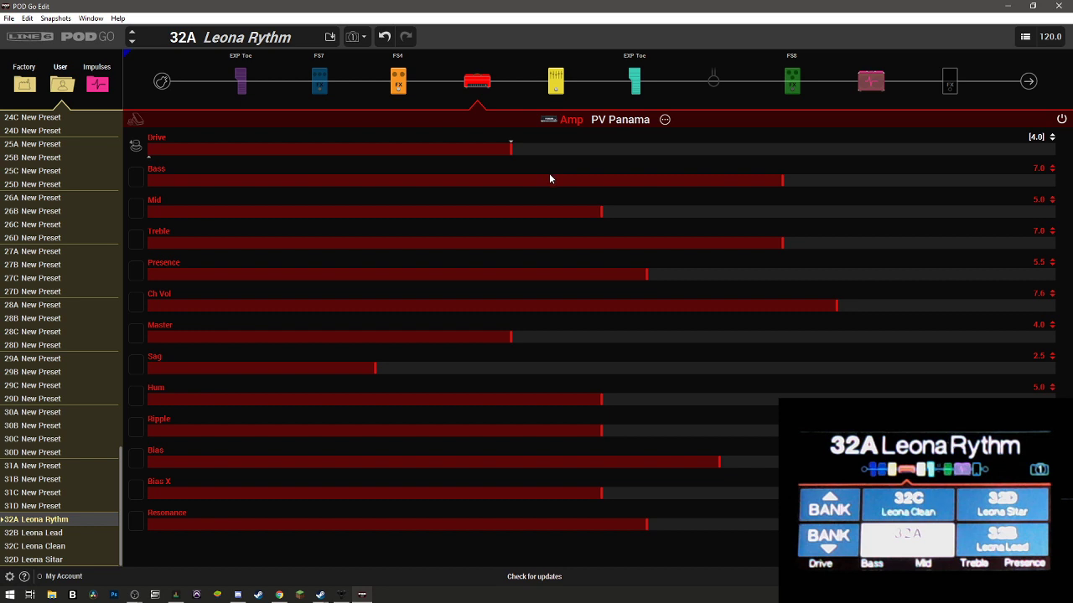
# Toggle the bypass of the PV Panama amp block off and on repeatedly, leaving the block enabled
pyautogui.moveTo(513, 151)
pyautogui.mouseDown()
pyautogui.moveTo(1031, 168)
pyautogui.moveTo(673, 148)
pyautogui.moveTo(147, 159)
pyautogui.moveTo(533, 160)
pyautogui.moveTo(509, 160)
pyautogui.mouseUp()
pyautogui.click(478, 64)
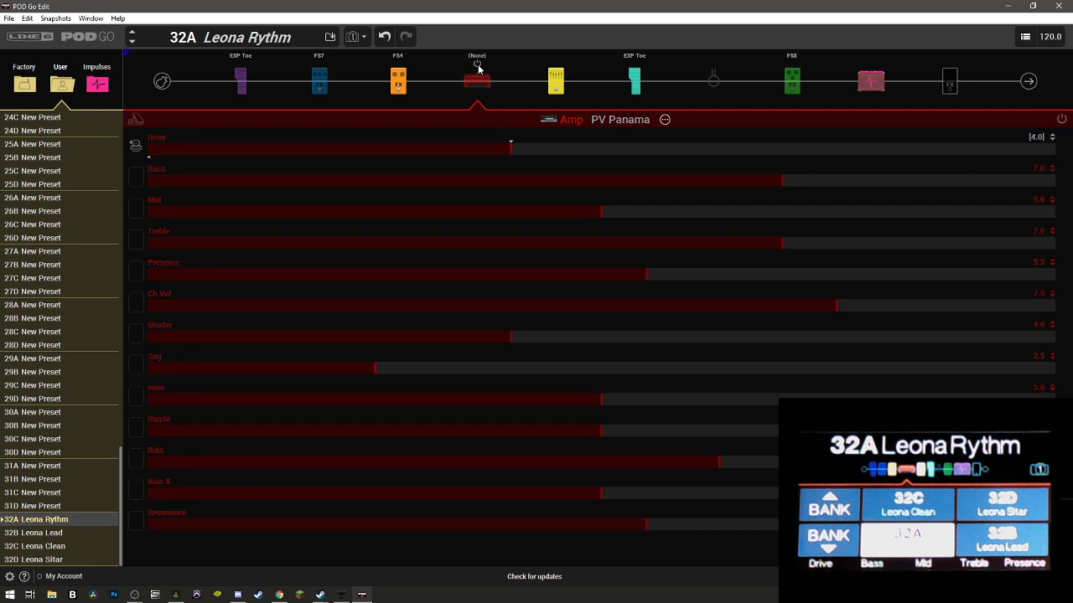
pyautogui.click(477, 64)
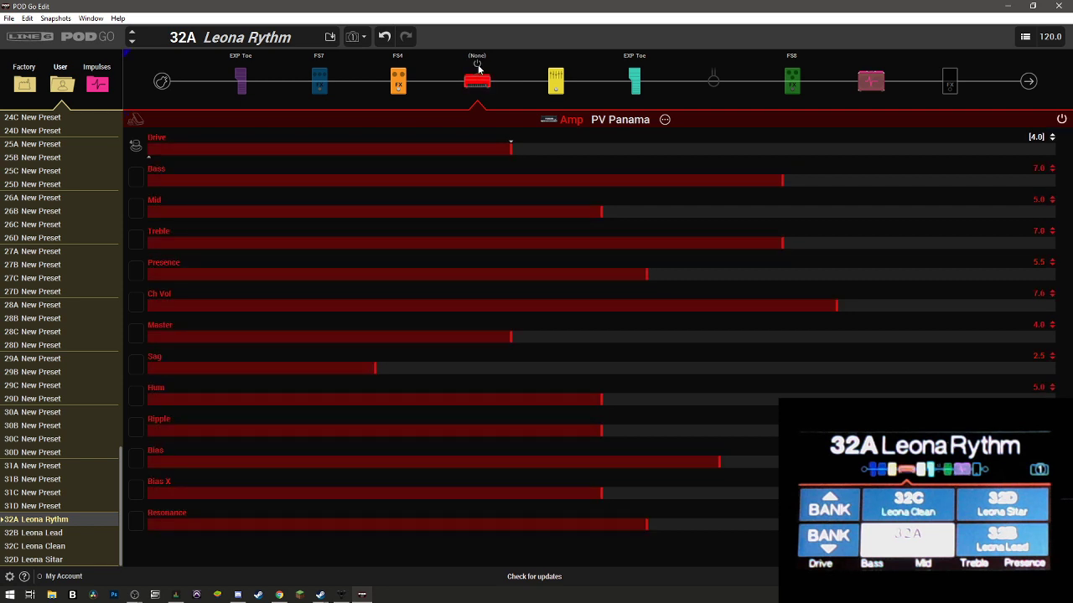
pyautogui.click(478, 64)
pyautogui.click(478, 64)
pyautogui.click(477, 65)
pyautogui.click(478, 64)
pyautogui.click(478, 65)
pyautogui.click(477, 65)
# Open the model browser for the amp block and look through the full list of available amp models
pyautogui.click(665, 120)
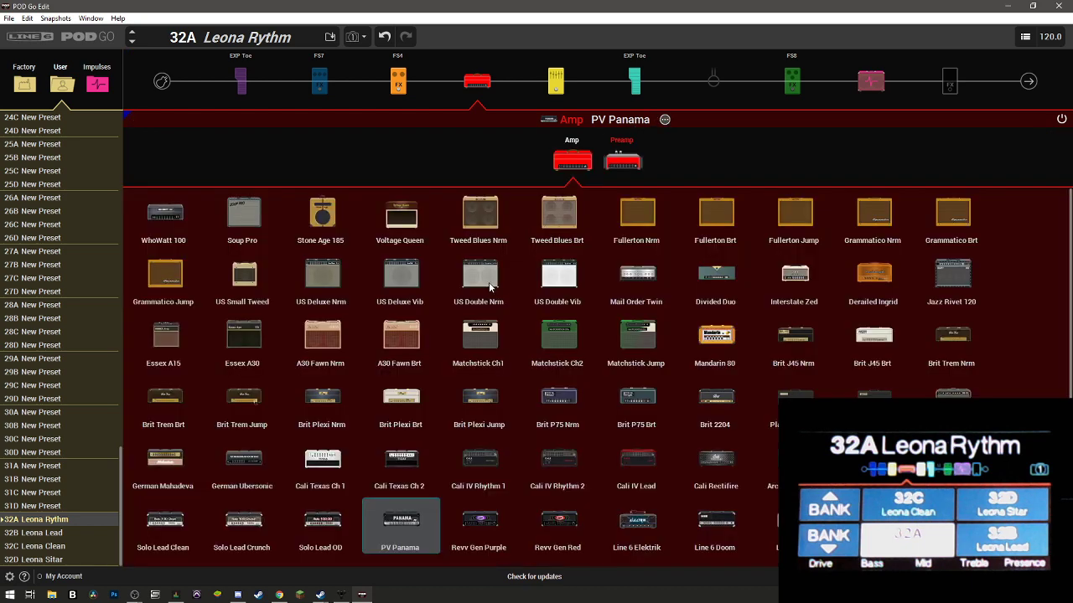
pyautogui.scroll(-2, 492, 286)
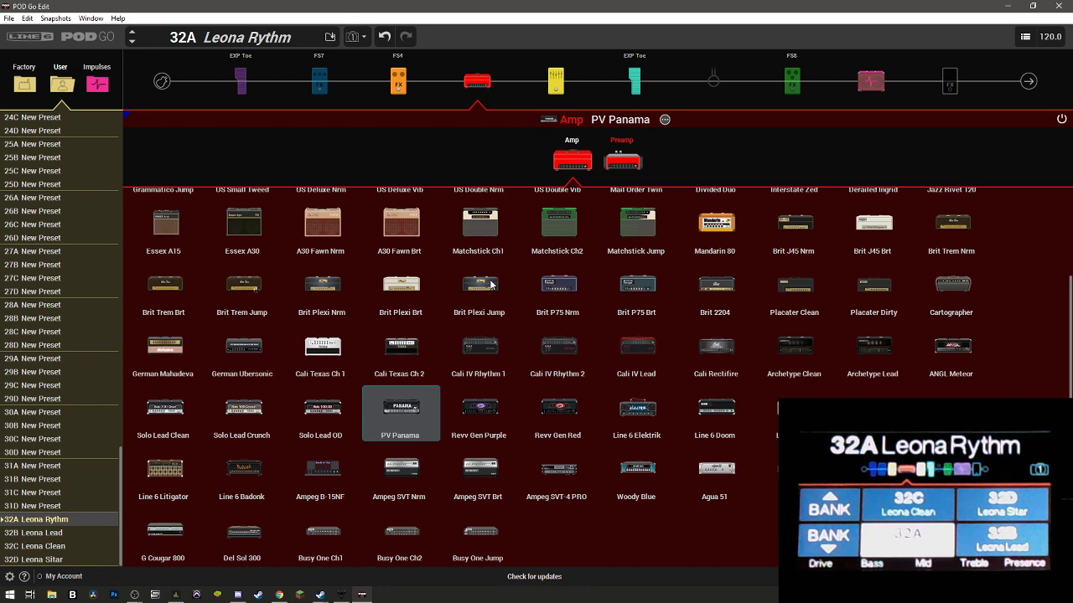
pyautogui.scroll(2, 493, 458)
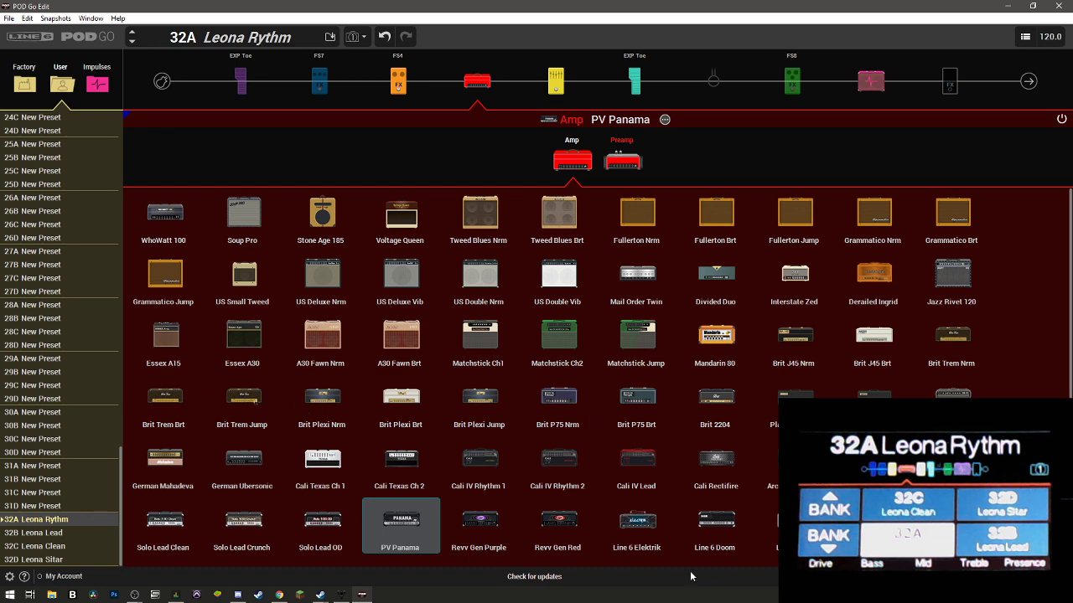
pyautogui.scroll(-2, 652, 413)
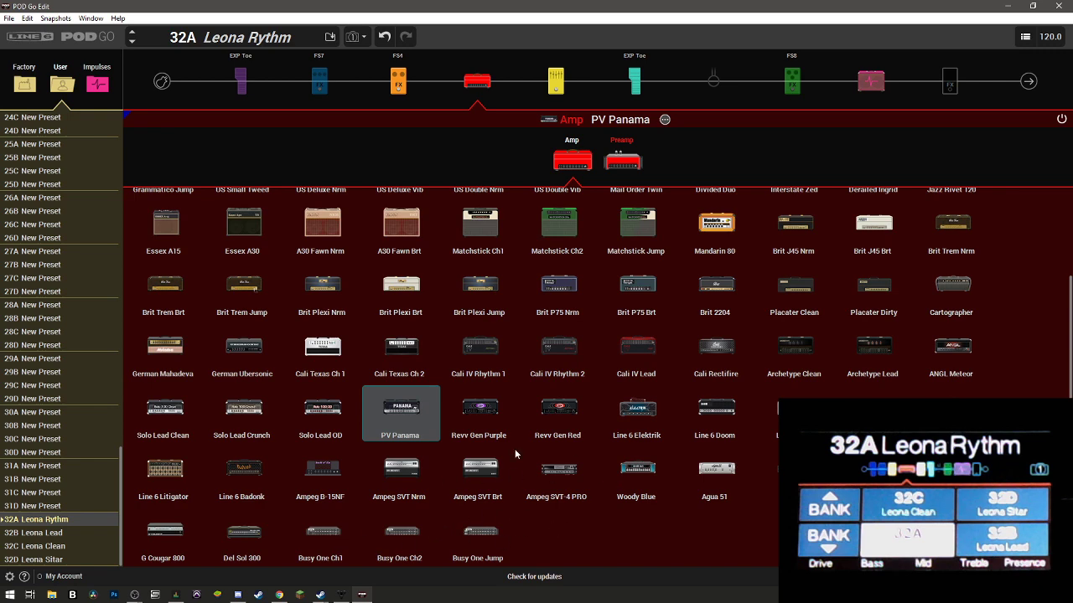
pyautogui.scroll(2, 374, 446)
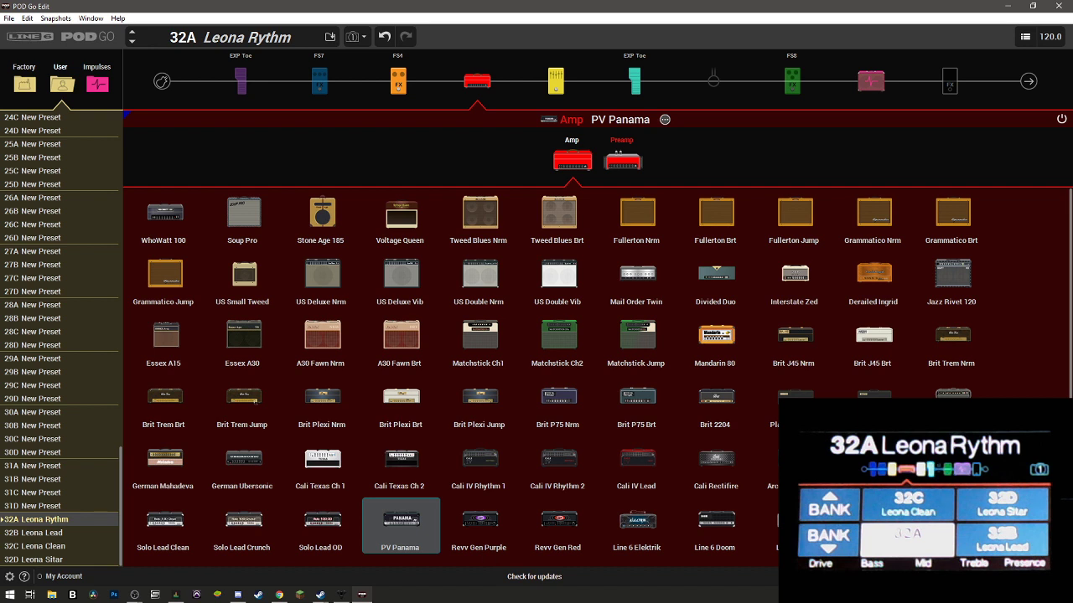
# Swap the amp model to Revv Gen Purple, view its parameters, and switch back to PV Panama
pyautogui.click(484, 522)
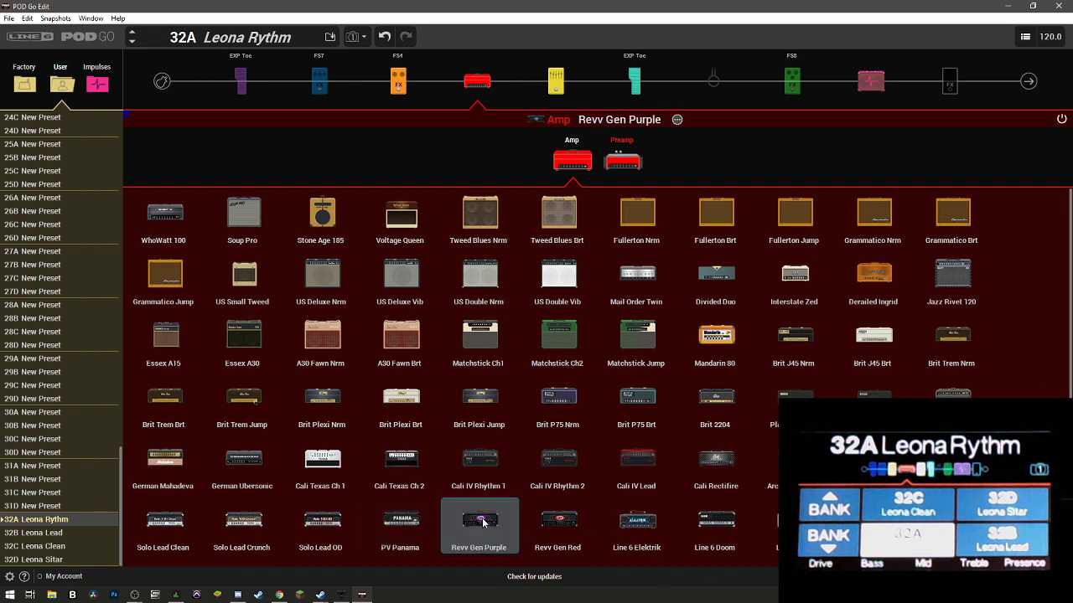
pyautogui.click(483, 522)
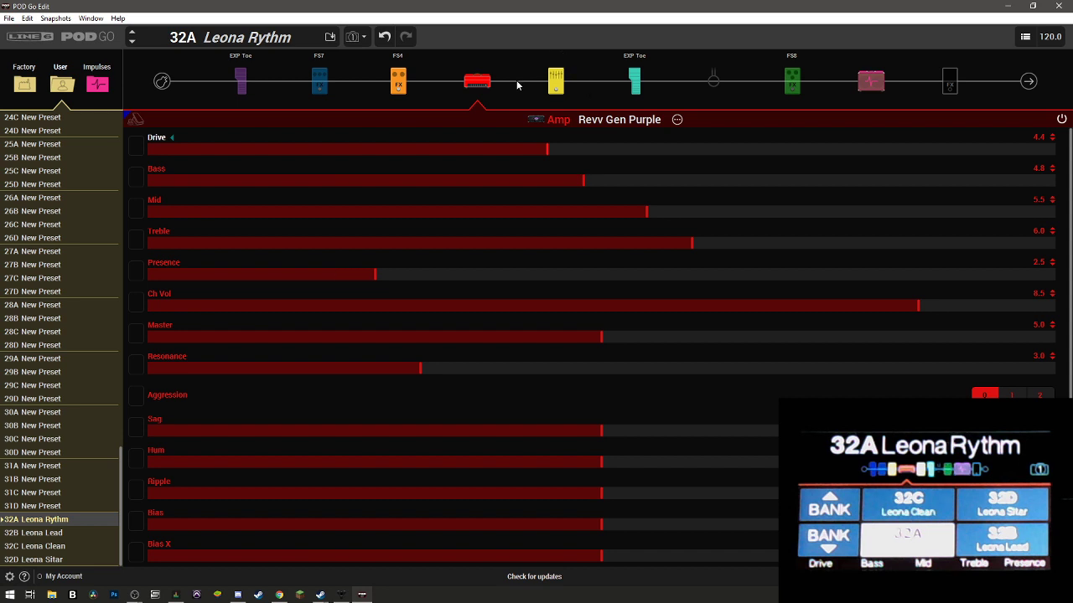
pyautogui.click(677, 120)
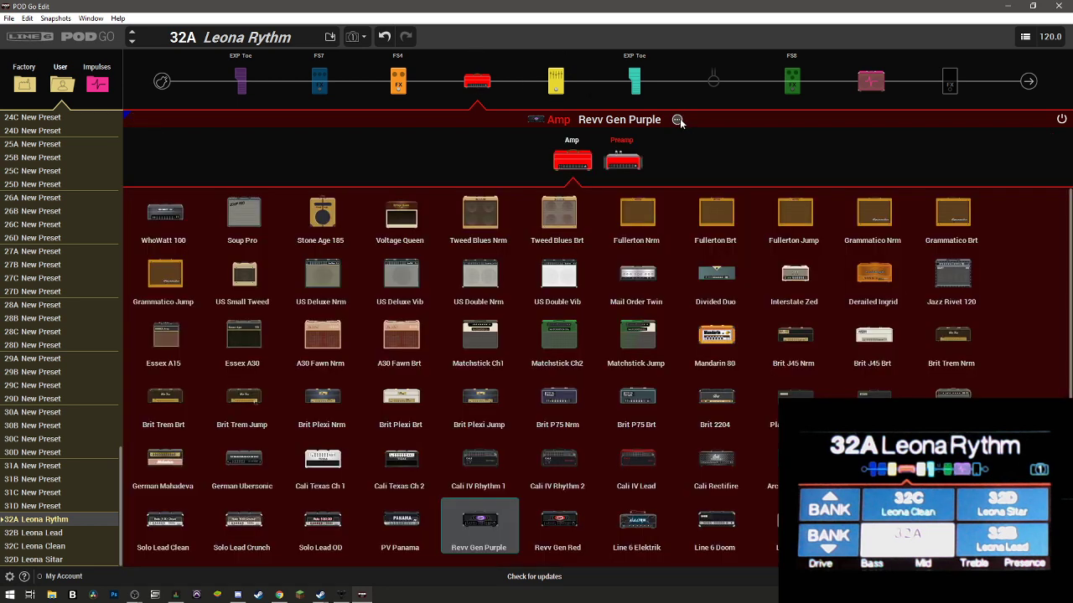
pyautogui.click(401, 528)
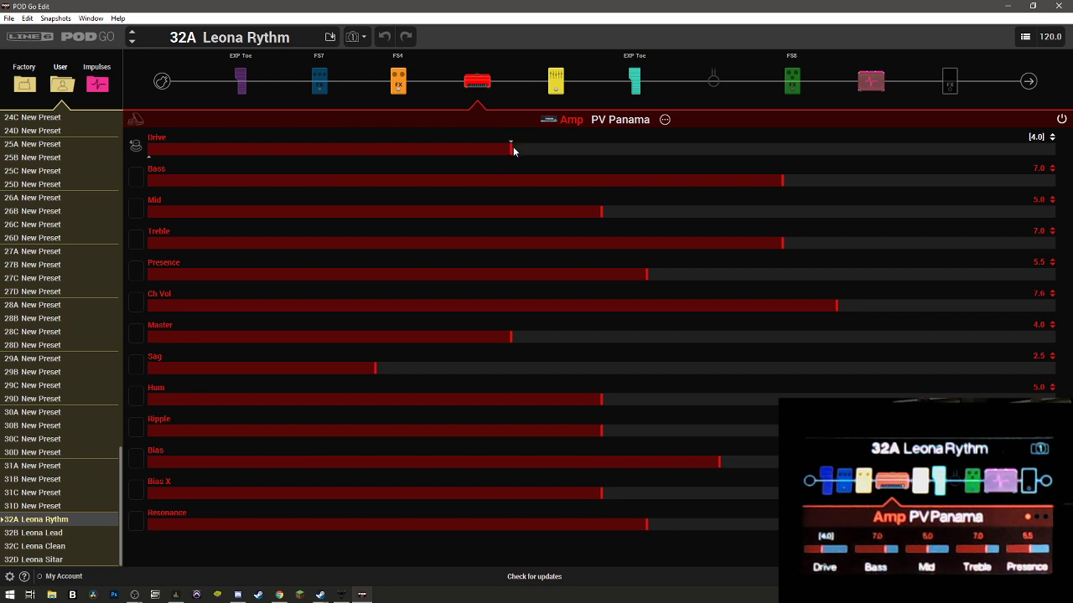
# Try the PV Panama amp's Drive at 4.8 and return it to 4.0
pyautogui.moveTo(512, 144); pyautogui.dragTo(582, 151)
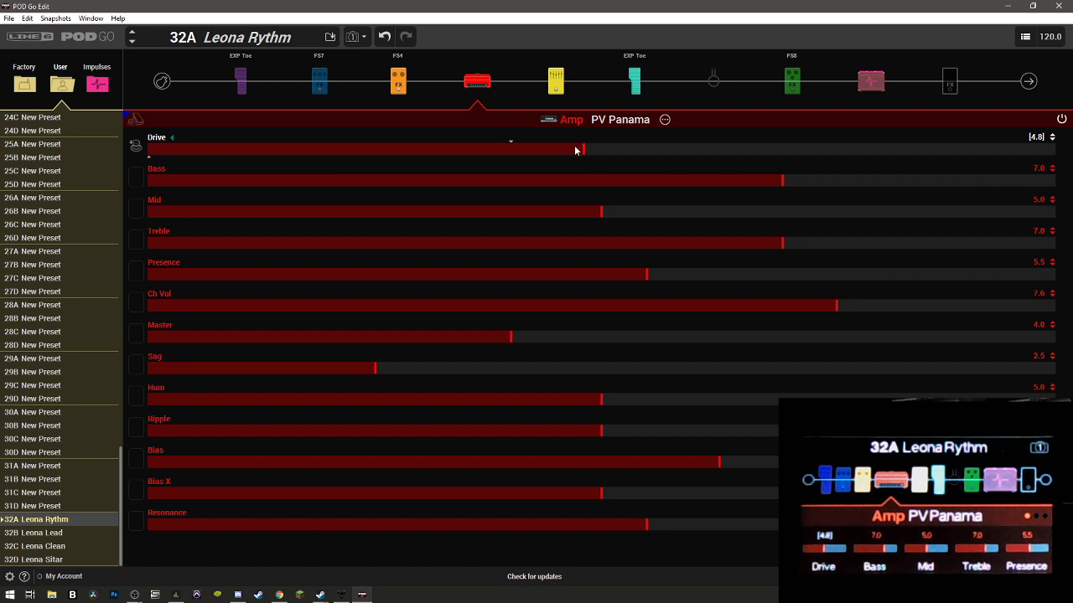
pyautogui.moveTo(583, 154); pyautogui.dragTo(510, 153)
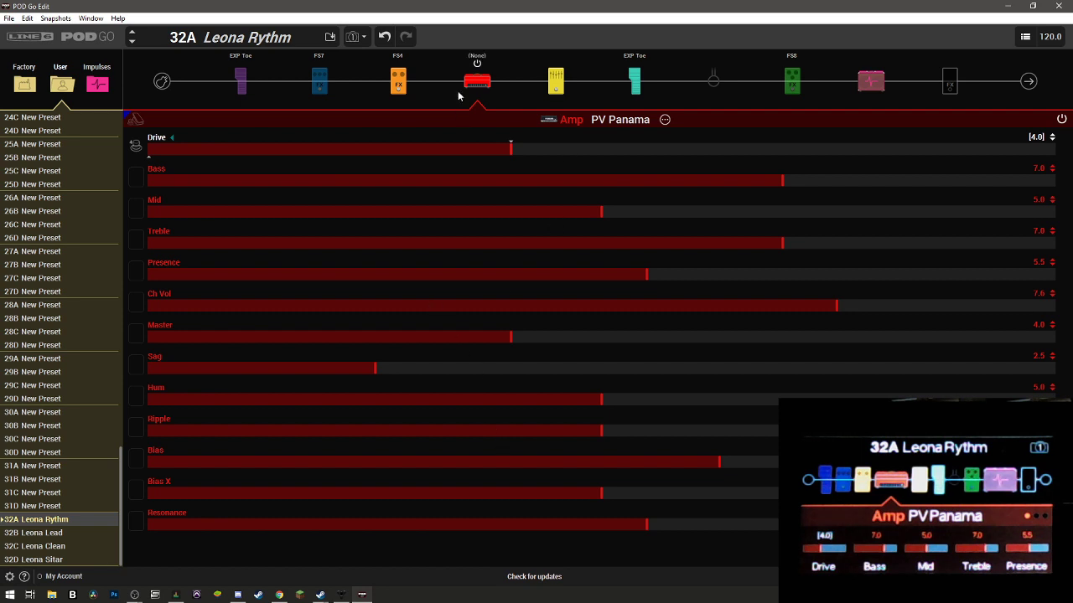
# Examine the models available for the distortion, modulation, EQ and volume blocks in the signal chain
pyautogui.click(396, 84)
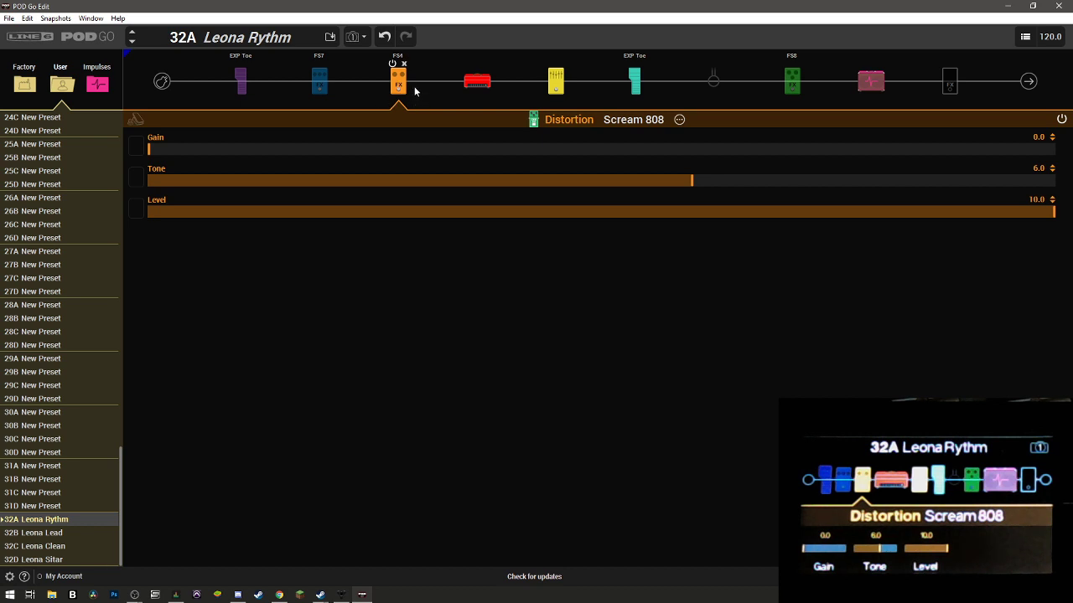
pyautogui.click(680, 120)
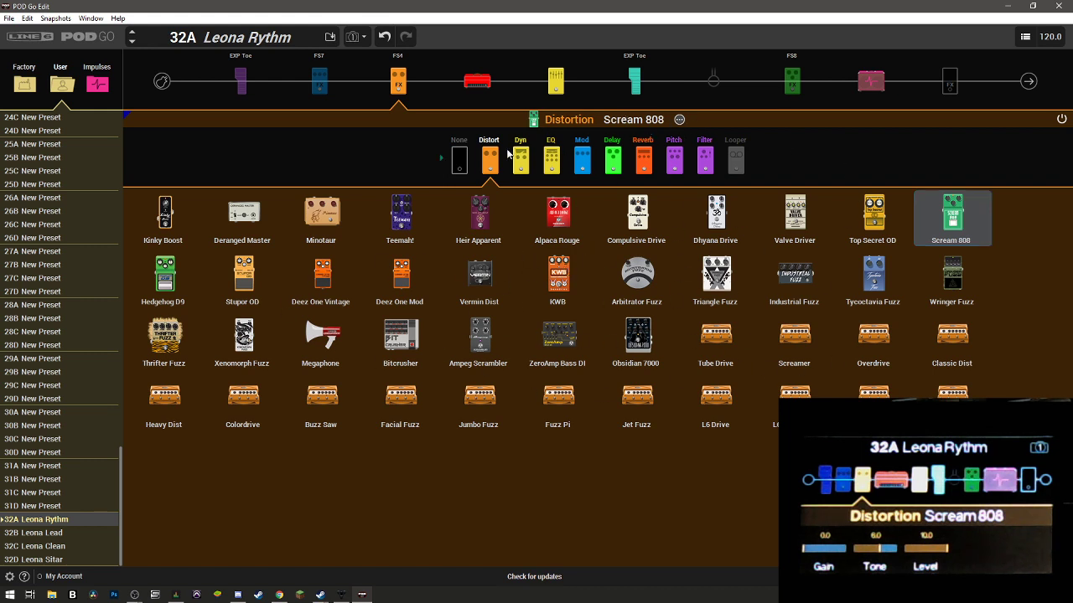
pyautogui.click(321, 81)
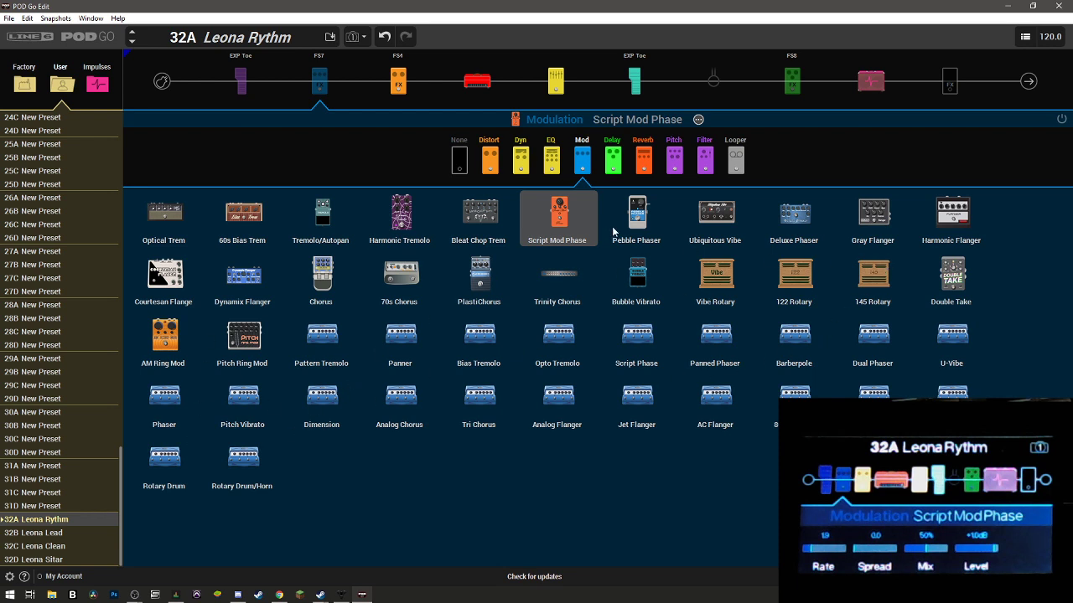
pyautogui.click(555, 84)
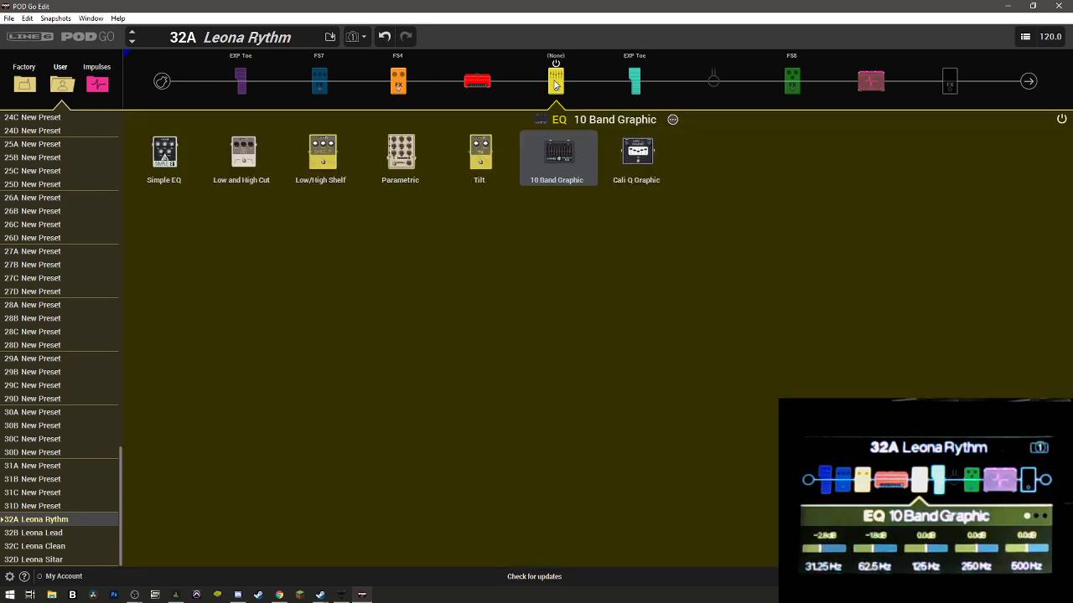
pyautogui.click(634, 83)
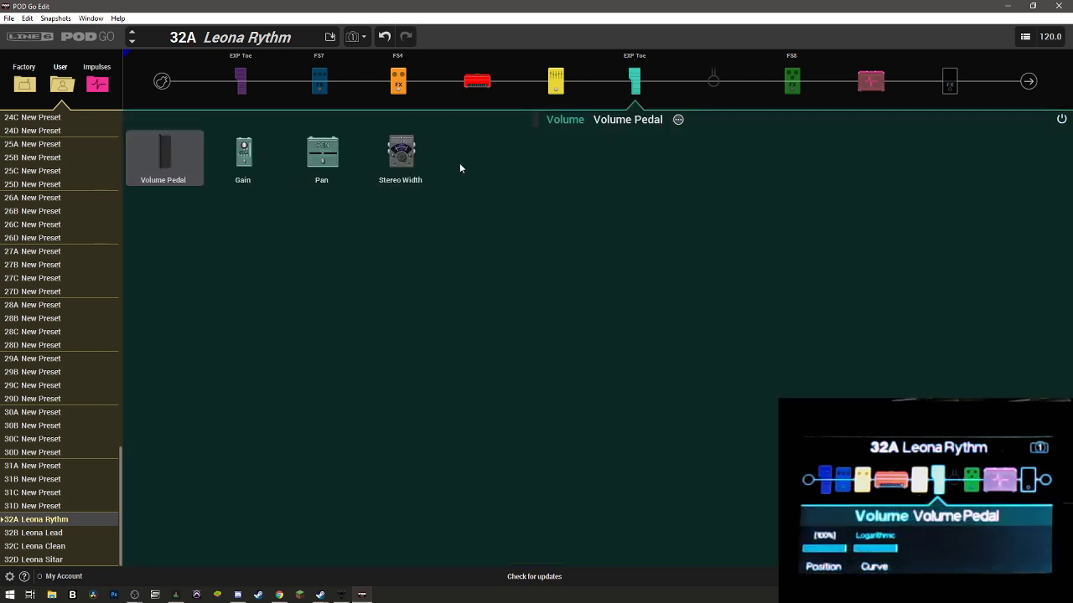
# Examine the delay block's models and the Reverb, Pitch, Filter and Looper effect categories
pyautogui.click(792, 84)
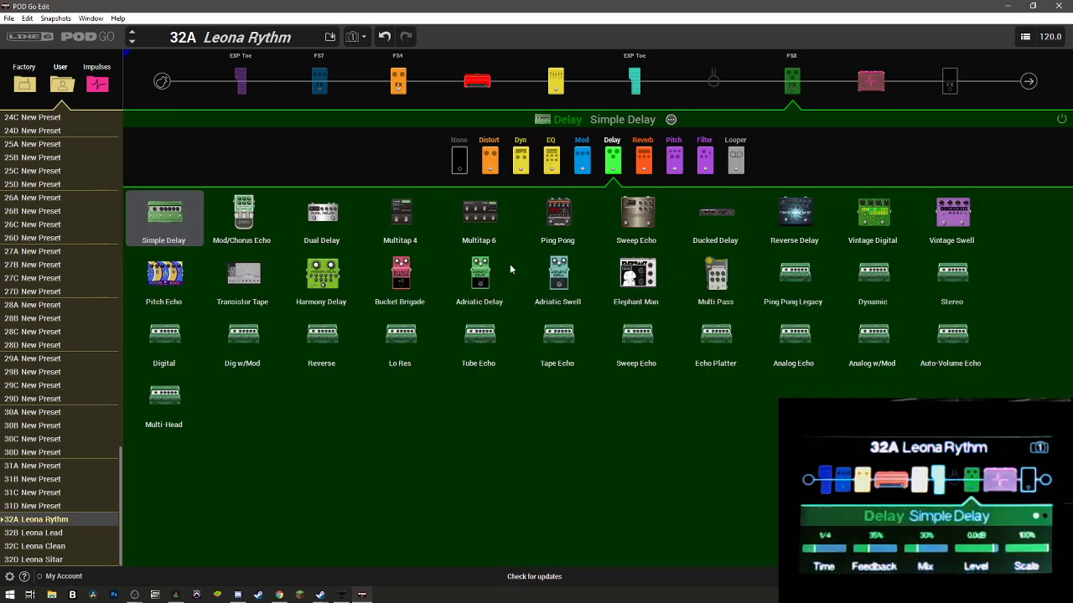
pyautogui.click(642, 167)
pyautogui.click(677, 163)
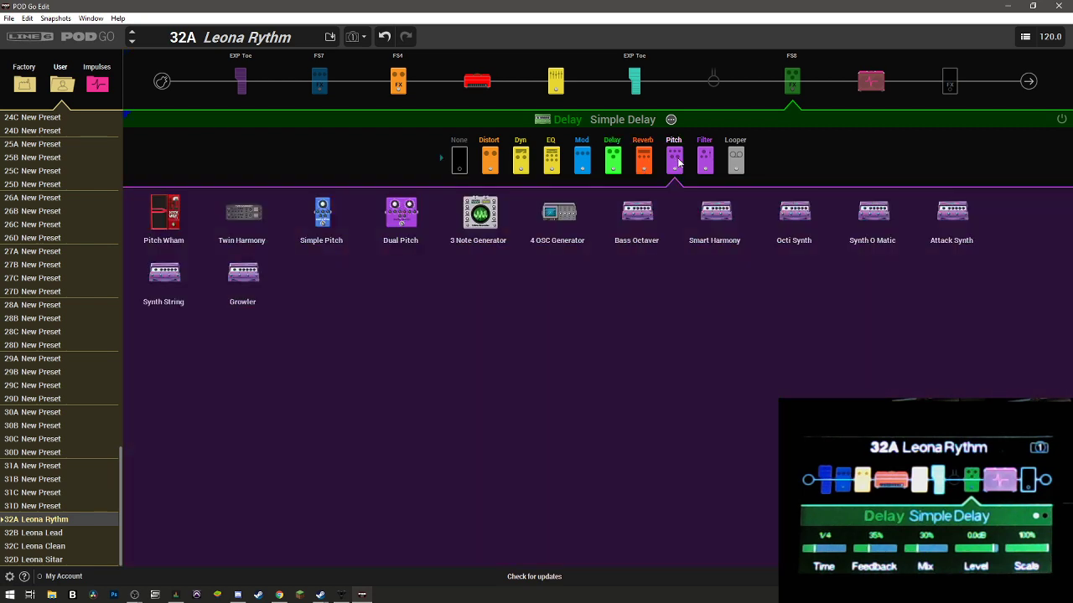
pyautogui.click(708, 165)
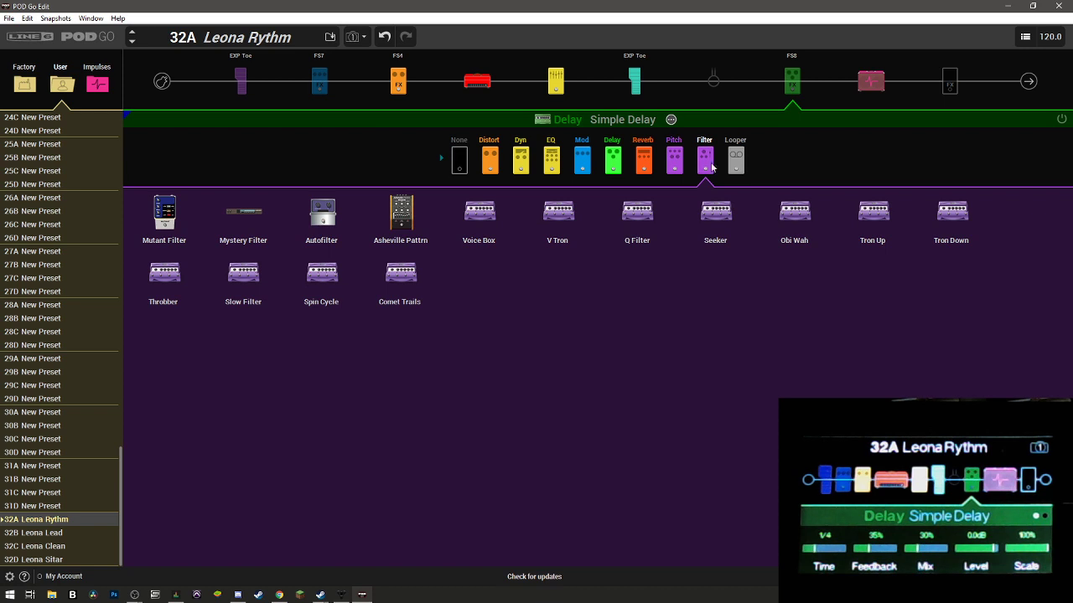
pyautogui.click(738, 164)
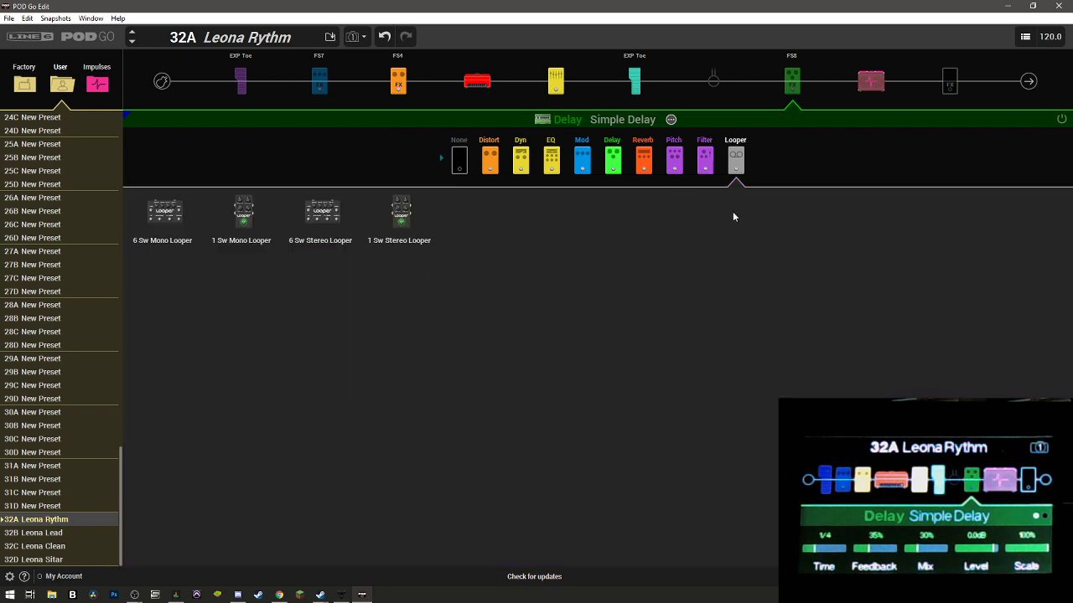
# View the impulse response block's options and the Dynamics and Delay models offered for the empty FX block
pyautogui.click(870, 83)
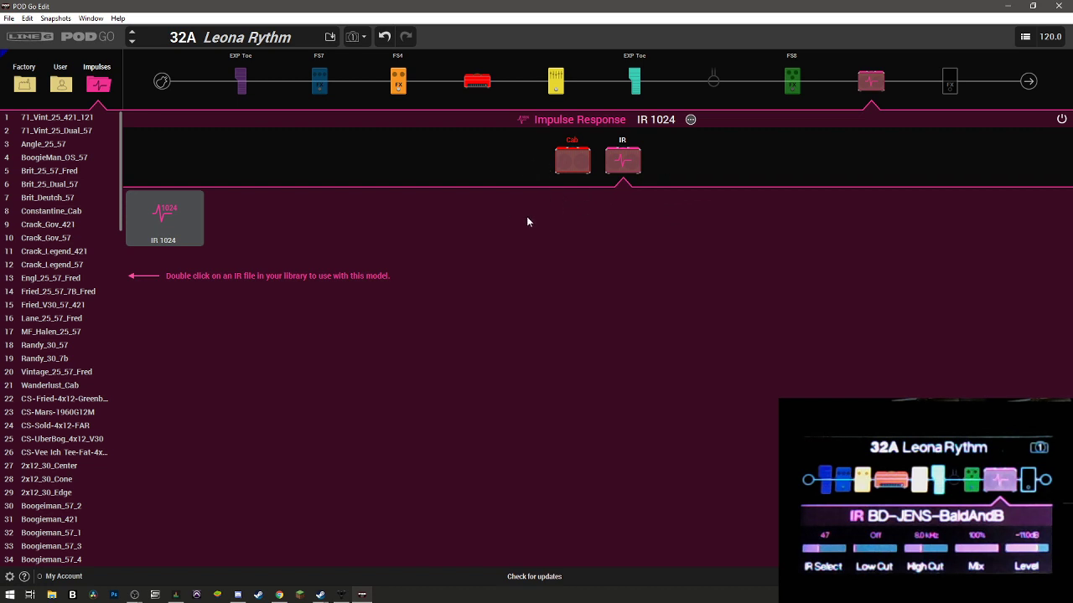
pyautogui.click(950, 83)
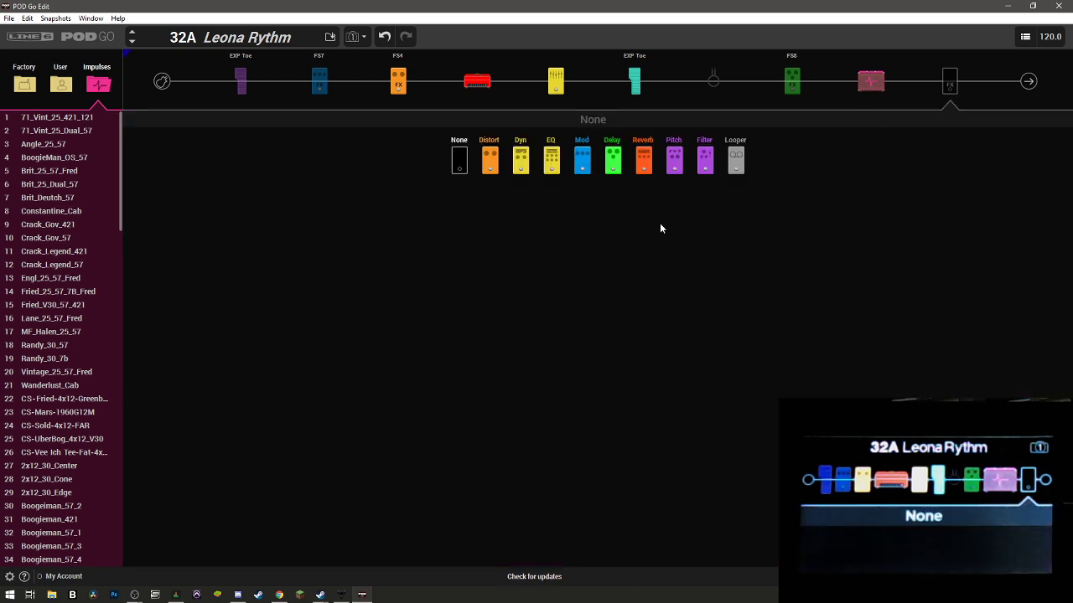
pyautogui.click(526, 170)
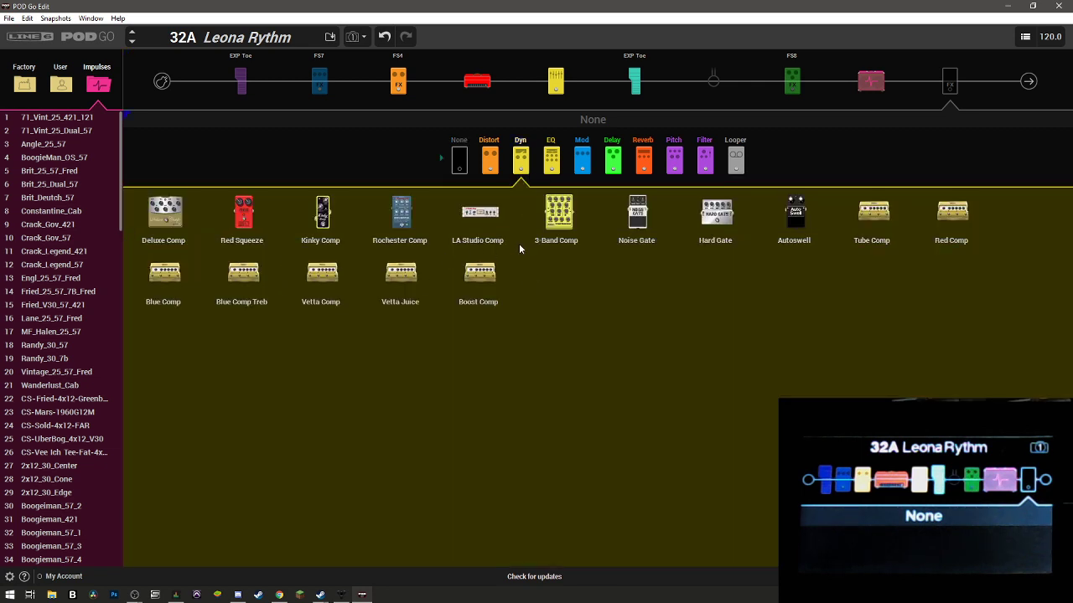
pyautogui.click(613, 160)
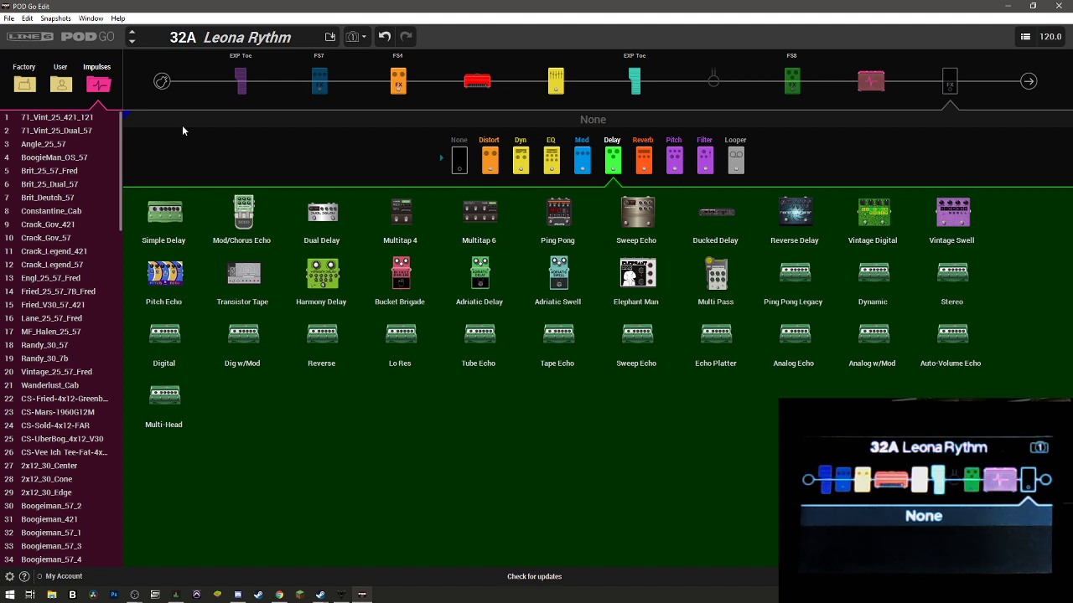
# Open the save dialog for the 32A Leona Rythm preset and close it without saving
pyautogui.click(331, 38)
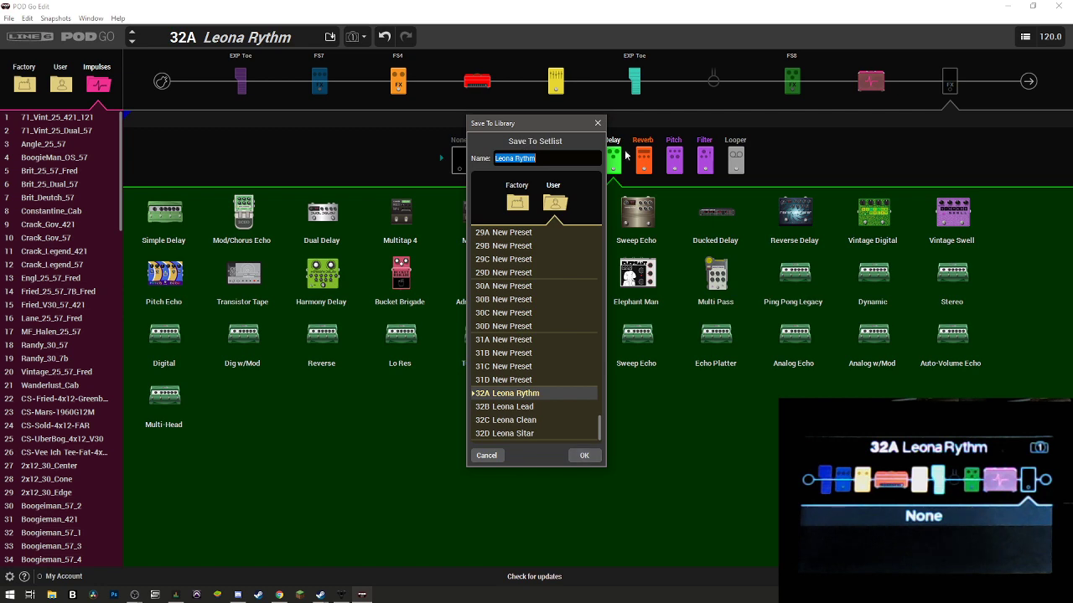
pyautogui.click(598, 123)
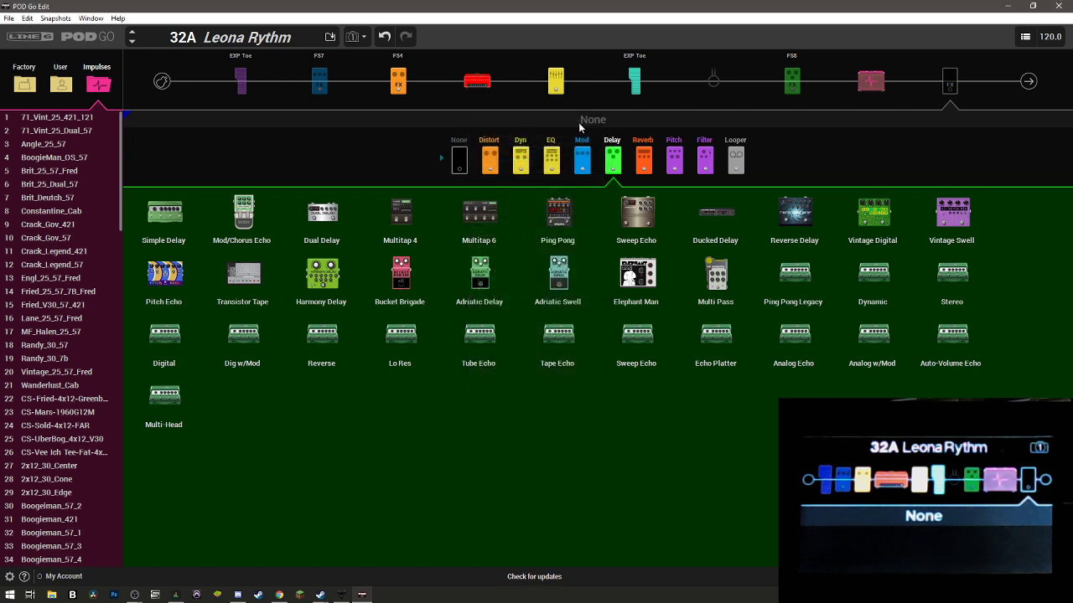
# Select the PV Panama amp block and switch it off and back on
pyautogui.click(475, 80)
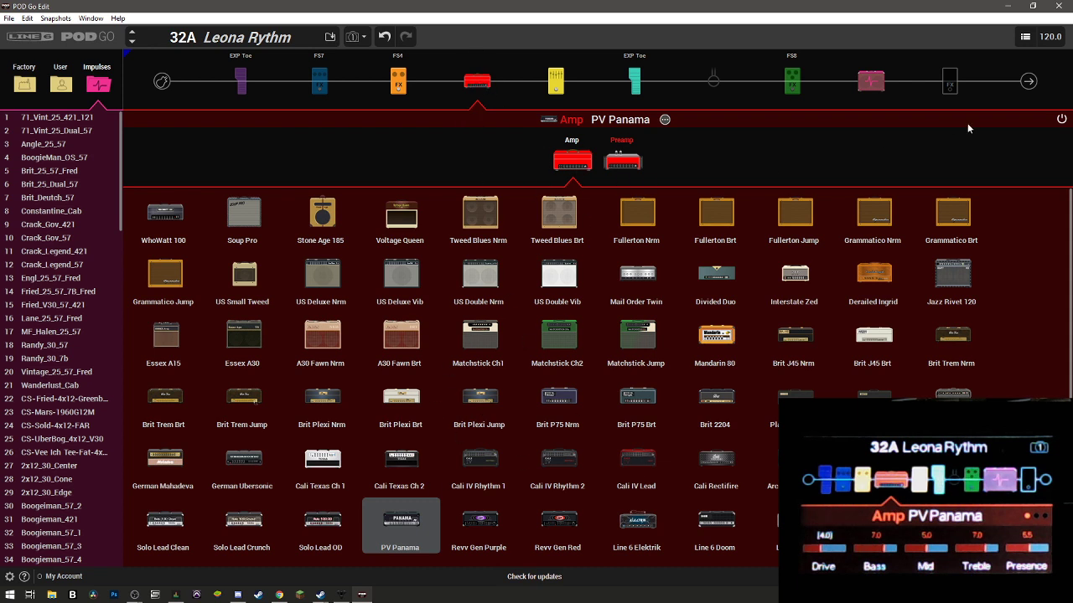
pyautogui.click(1061, 119)
pyautogui.click(1061, 120)
# Compare the Factory and User preset lists and load the factory preset 03A Archetype JS
pyautogui.click(25, 71)
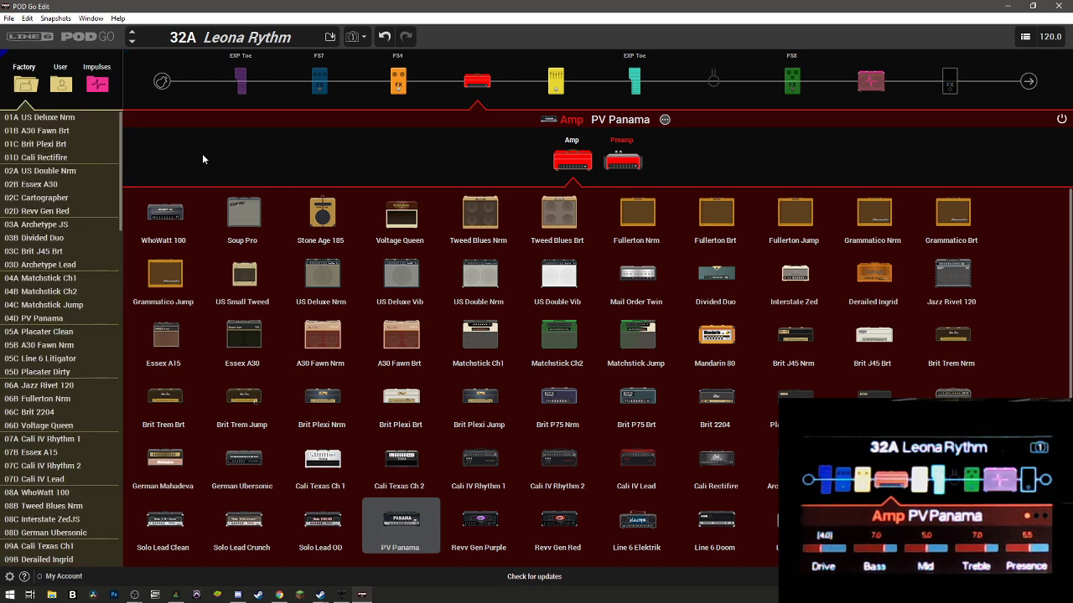
pyautogui.click(60, 84)
pyautogui.click(25, 84)
pyautogui.click(51, 89)
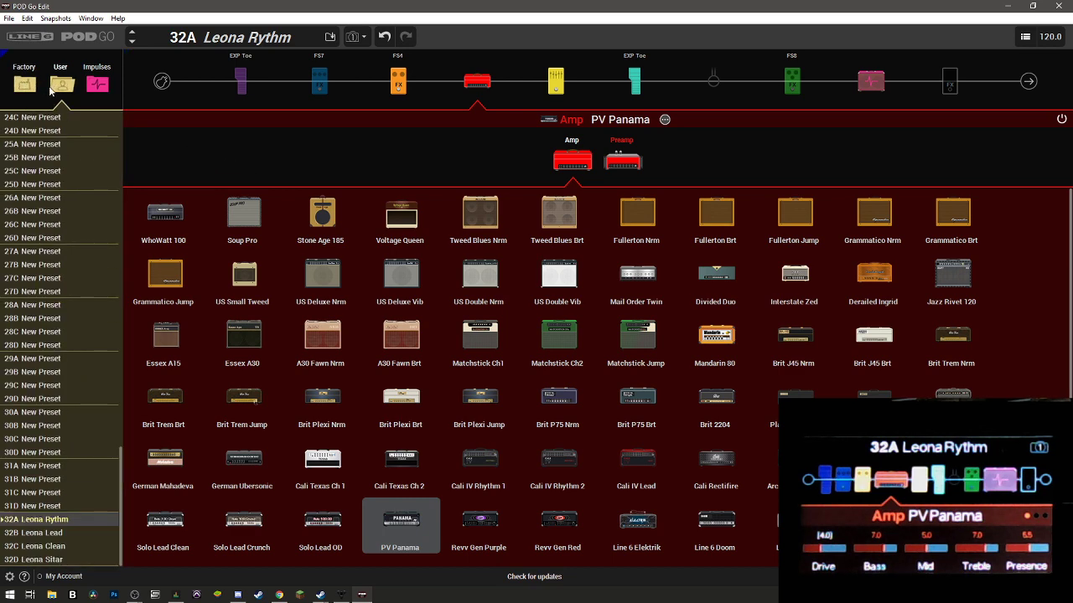
pyautogui.click(25, 83)
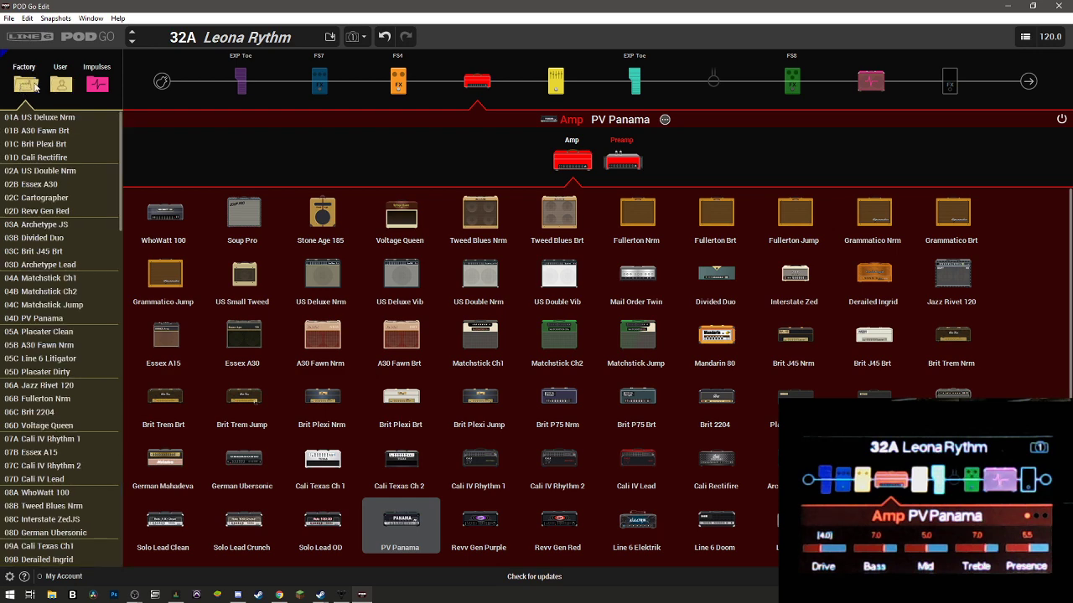
pyautogui.click(65, 86)
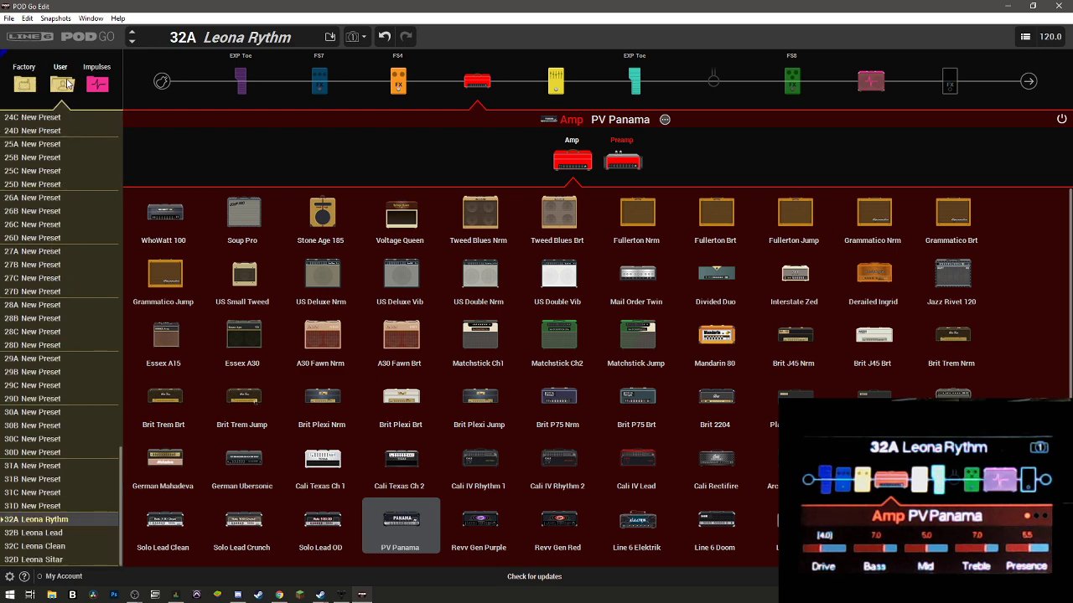
pyautogui.click(29, 89)
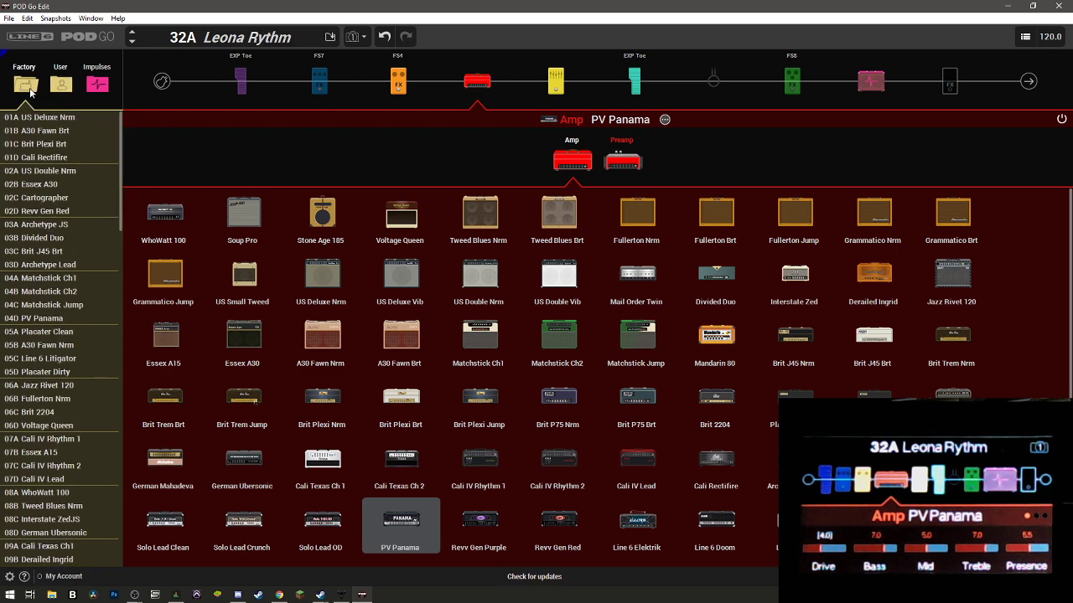
pyautogui.click(37, 225)
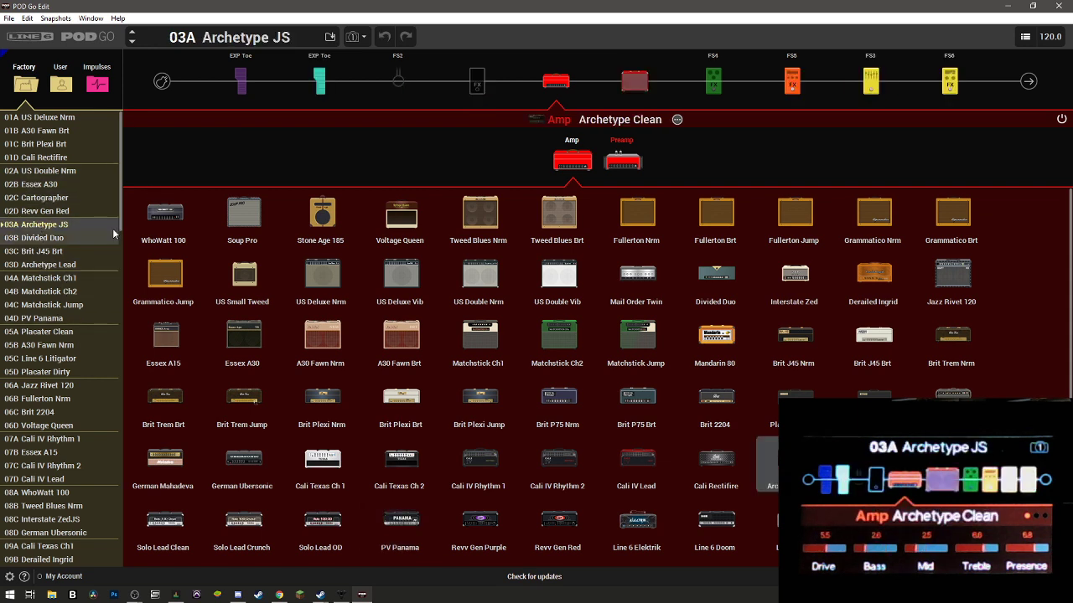
# Show the Archetype Clean amp's parameters and browse through the Factory preset list
pyautogui.click(554, 79)
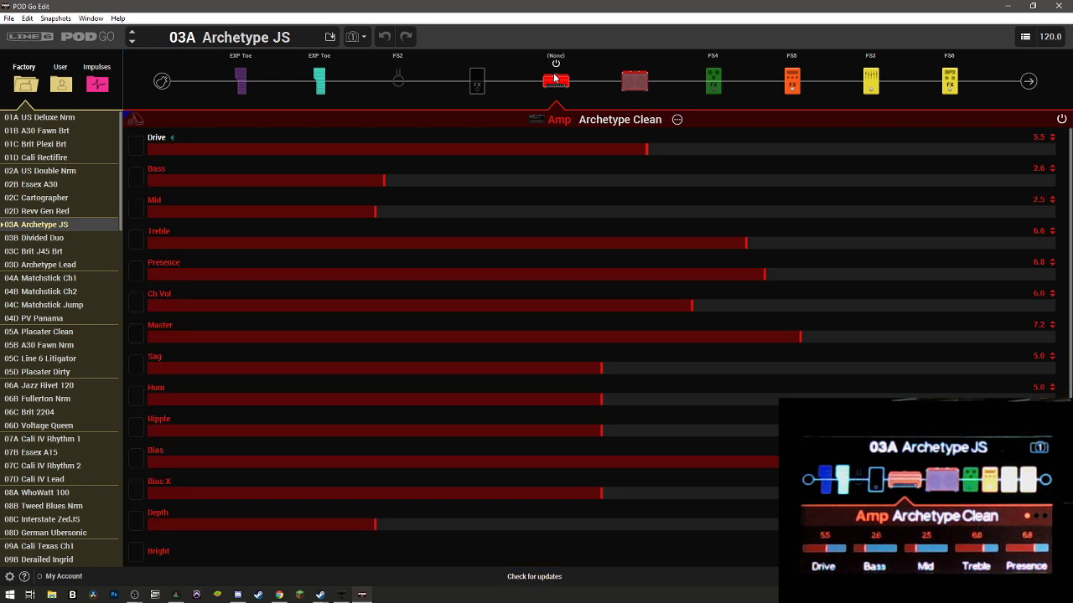
pyautogui.scroll(-2, 44, 436)
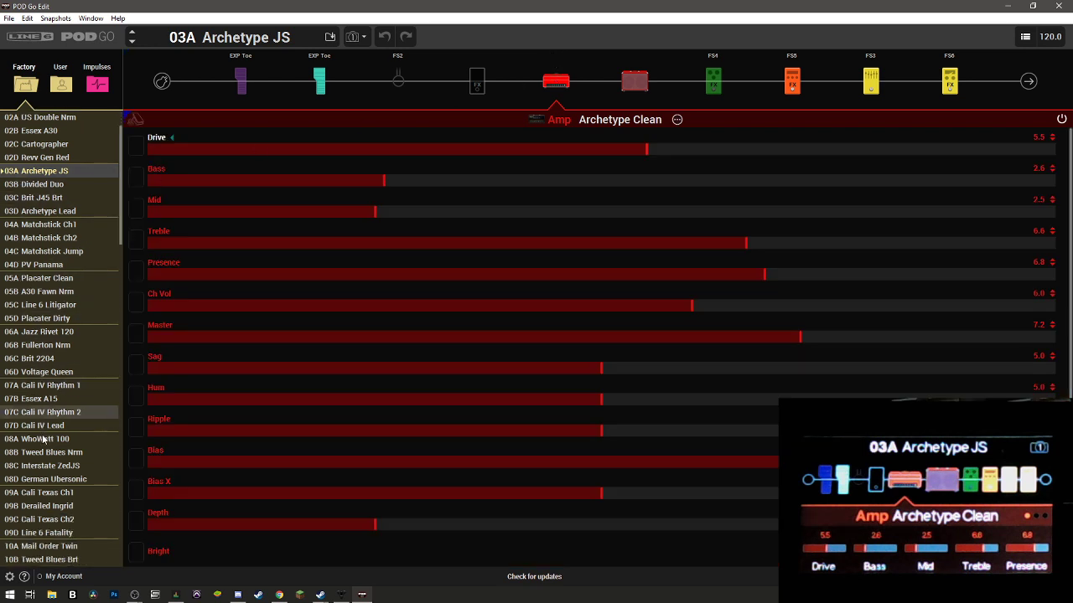
pyautogui.scroll(2, 44, 419)
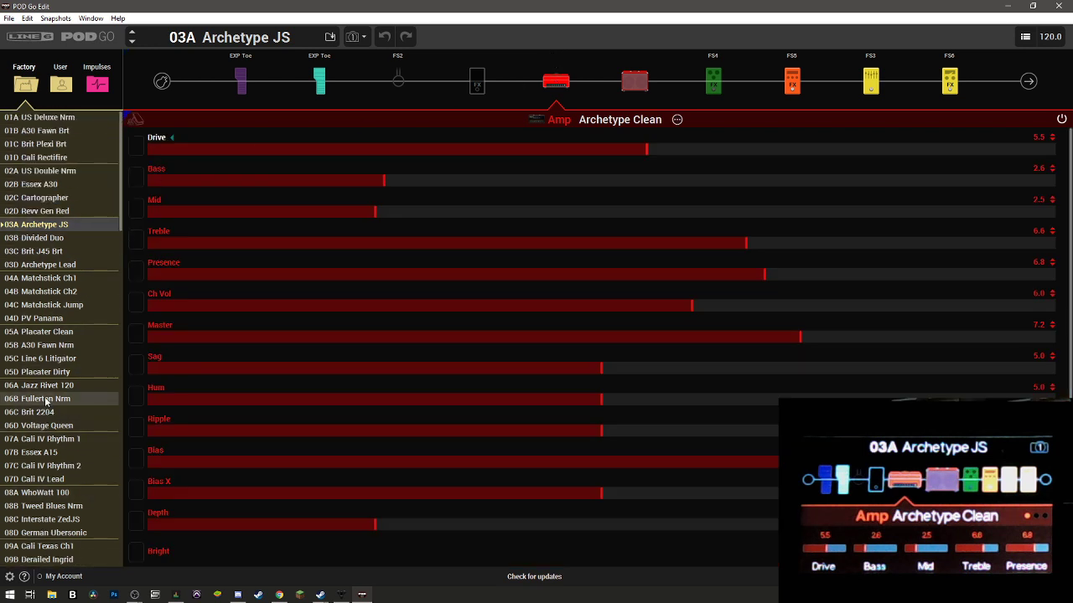
pyautogui.scroll(-20, 46, 400)
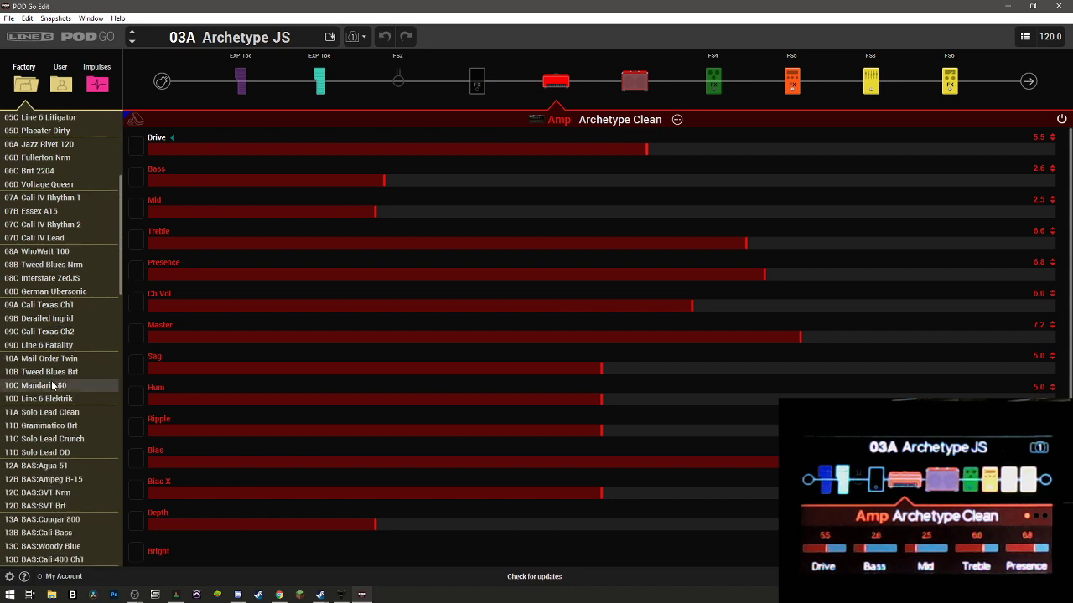
pyautogui.scroll(-13, 57, 380)
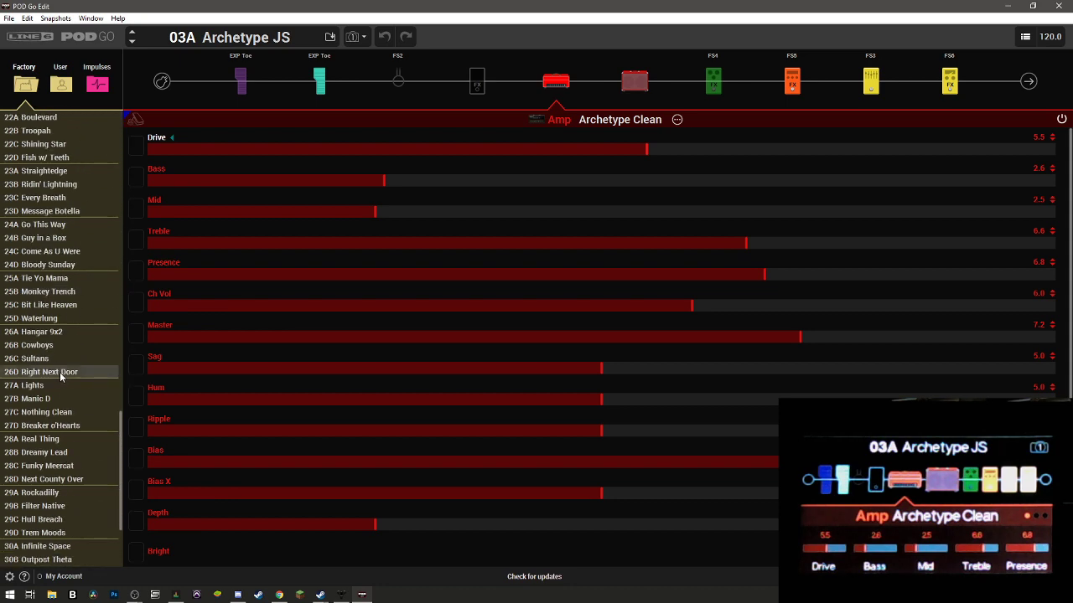
pyautogui.scroll(4, 60, 376)
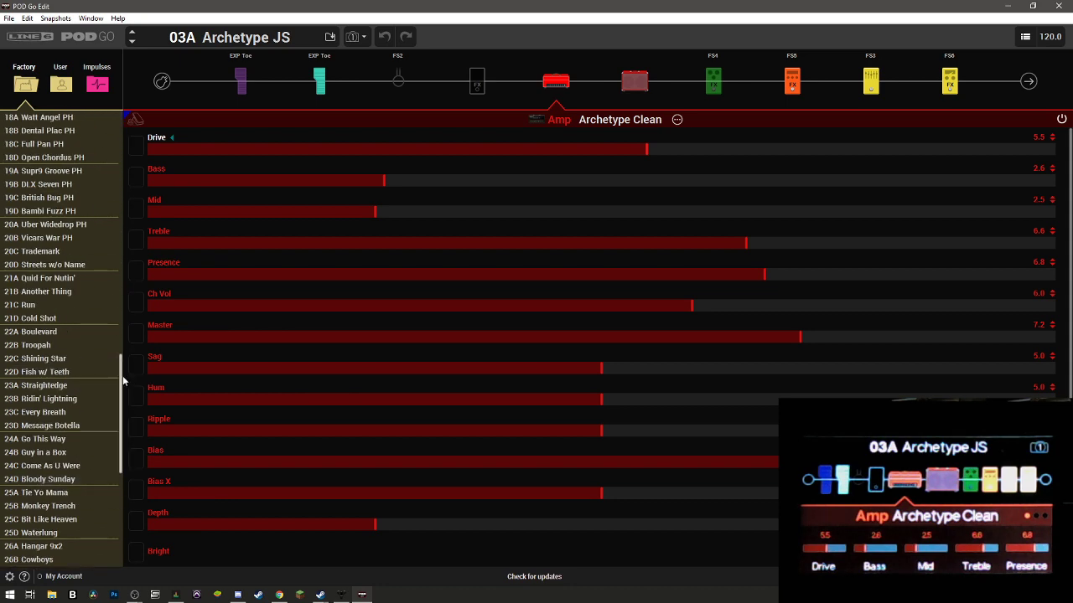
pyautogui.moveTo(60, 385); pyautogui.dragTo(102, 401)
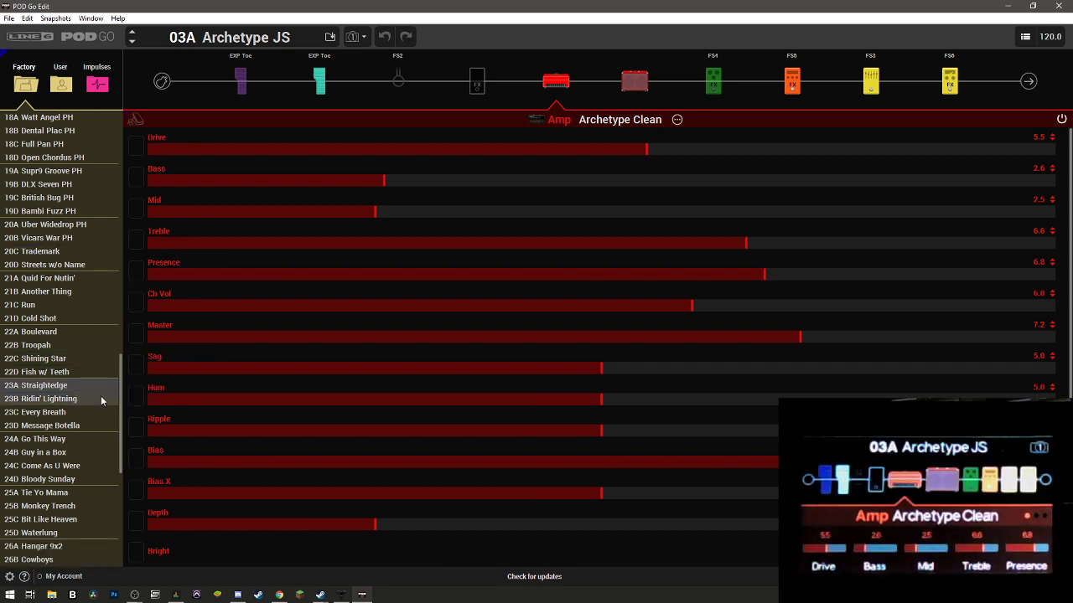
# Browse the User preset list up to its start and load the empty user preset 07A New Preset
pyautogui.click(60, 80)
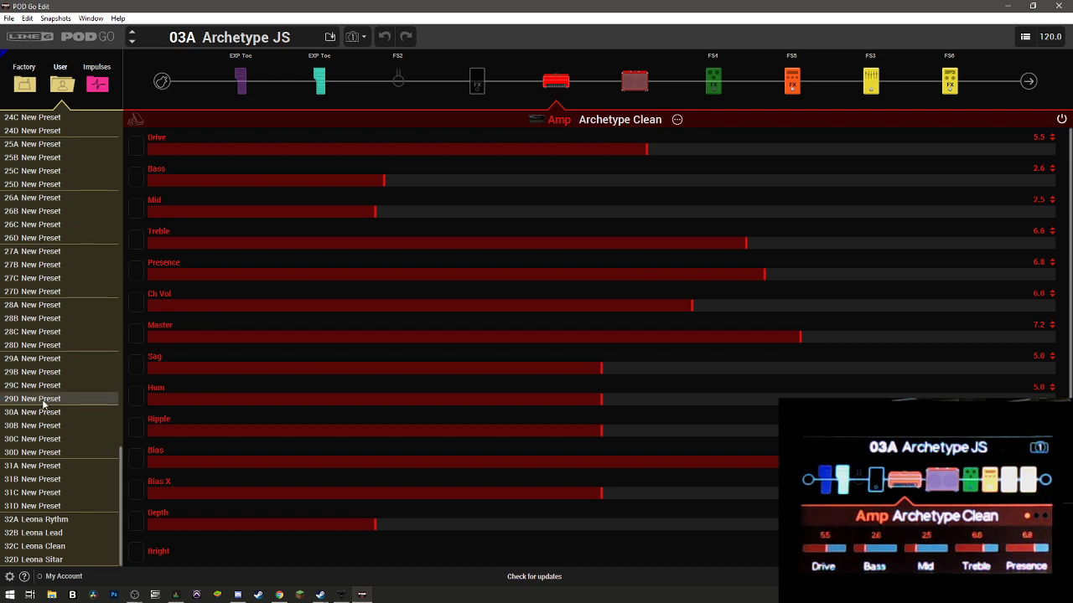
pyautogui.scroll(8, 60, 371)
pyautogui.scroll(16, 61, 371)
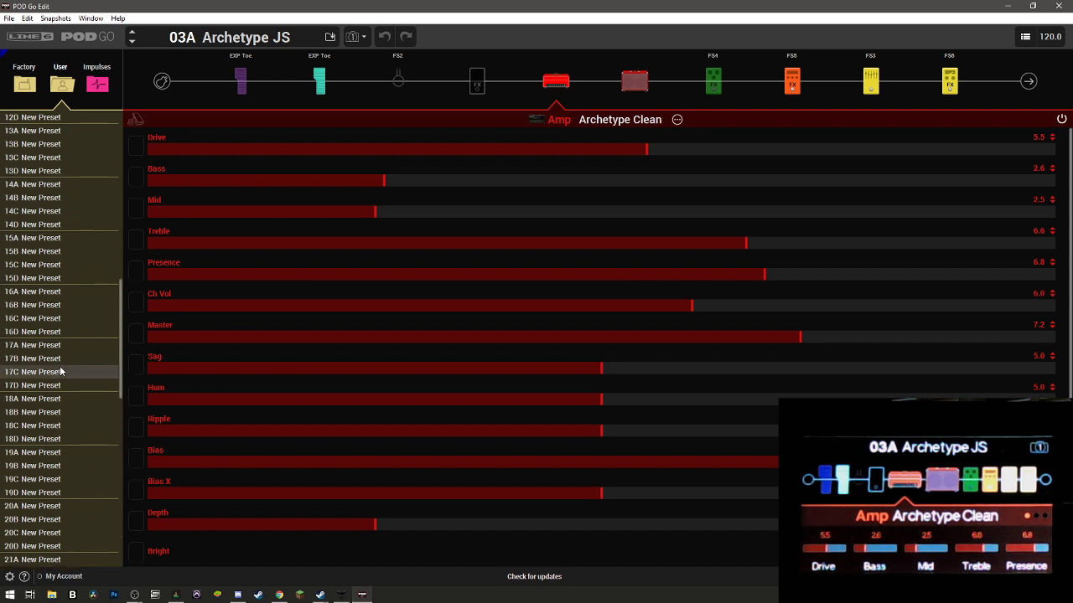
pyautogui.scroll(5, 60, 371)
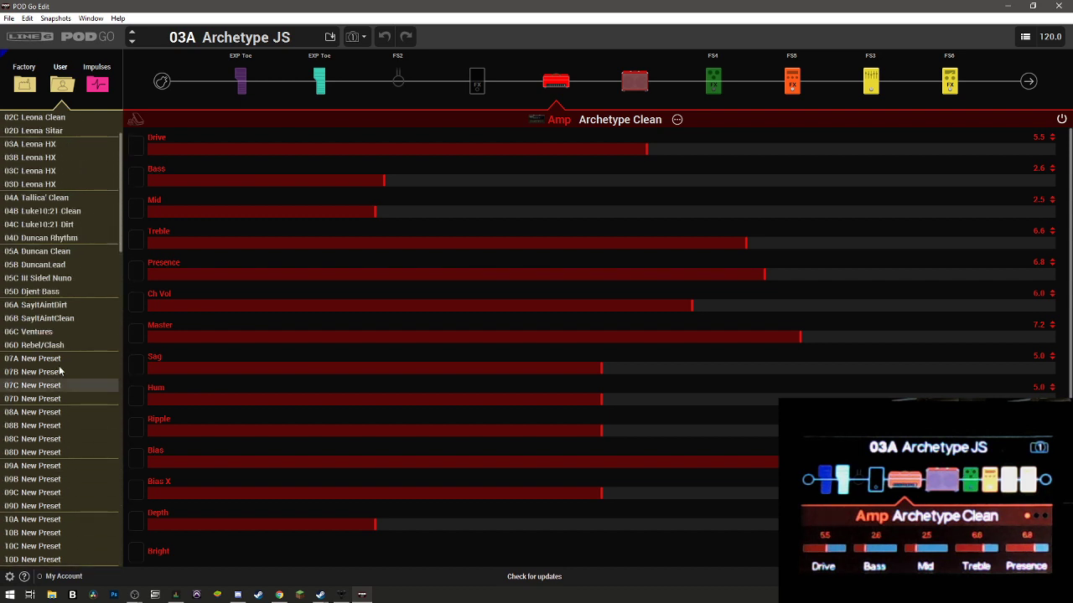
pyautogui.scroll(2, 60, 371)
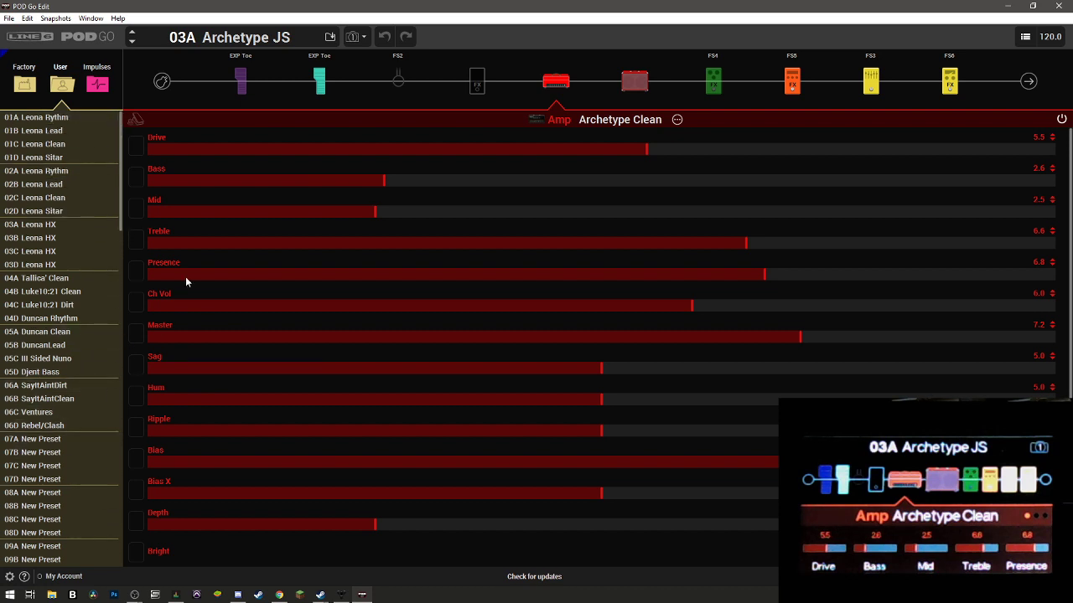
pyautogui.click(34, 441)
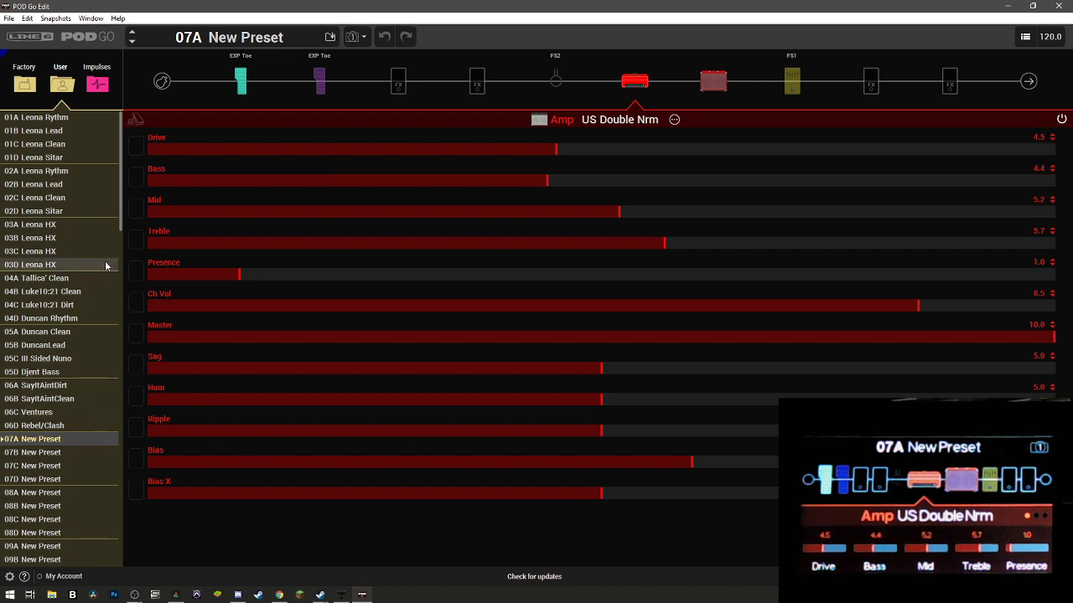
# Copy the factory preset 18A Watt Angel PH
pyautogui.click(26, 87)
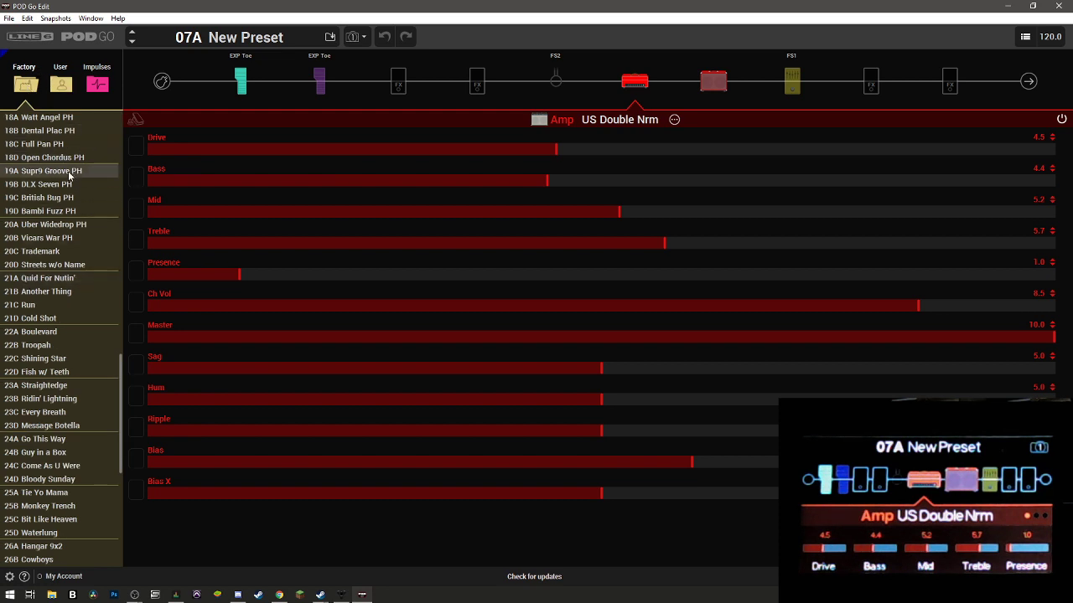
pyautogui.rightClick(50, 120)
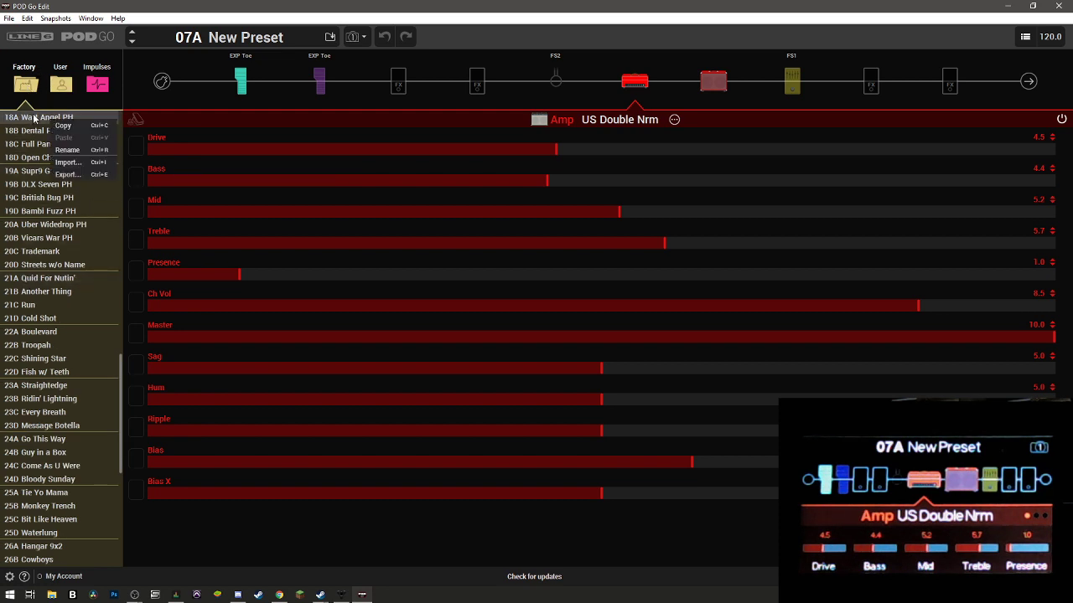
pyautogui.click(34, 119)
pyautogui.rightClick(34, 119)
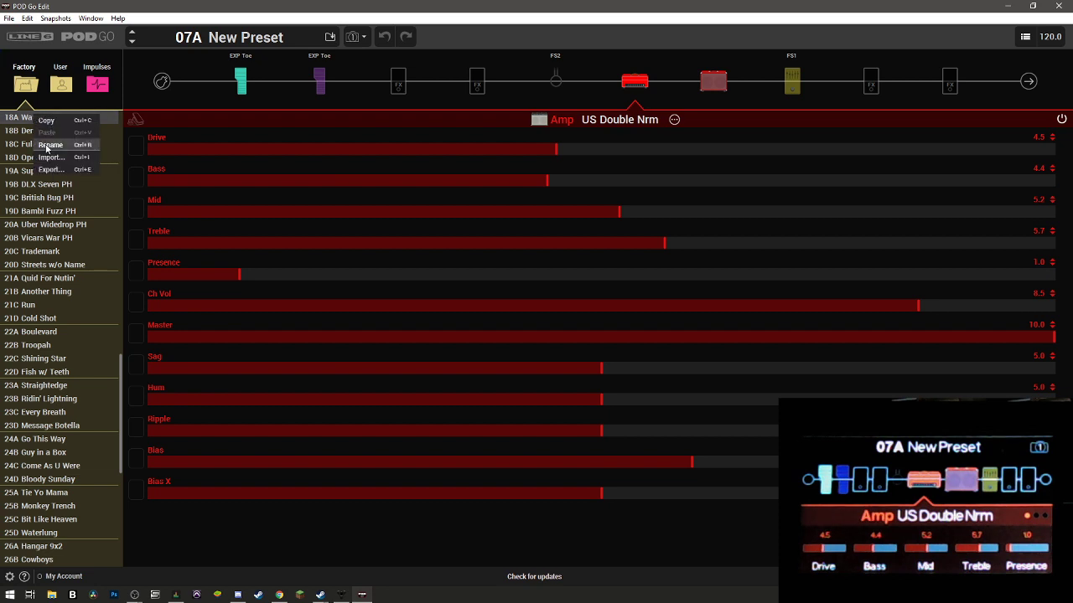
pyautogui.click(16, 123)
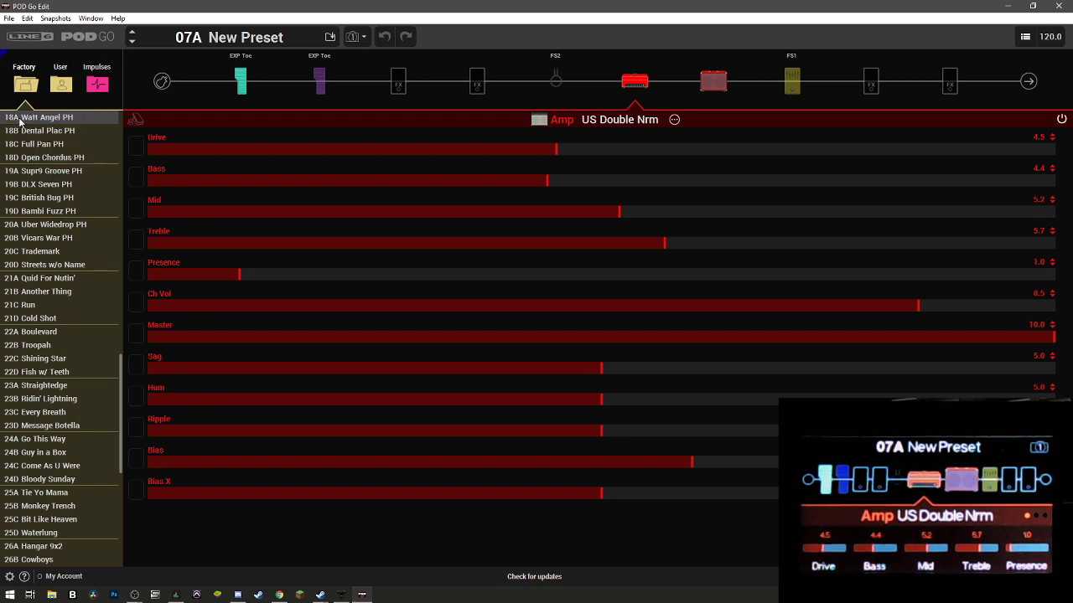
pyautogui.rightClick(41, 122)
# Paste the copied preset into user slot 07A, agreeing to overwrite New Preset
pyautogui.click(62, 85)
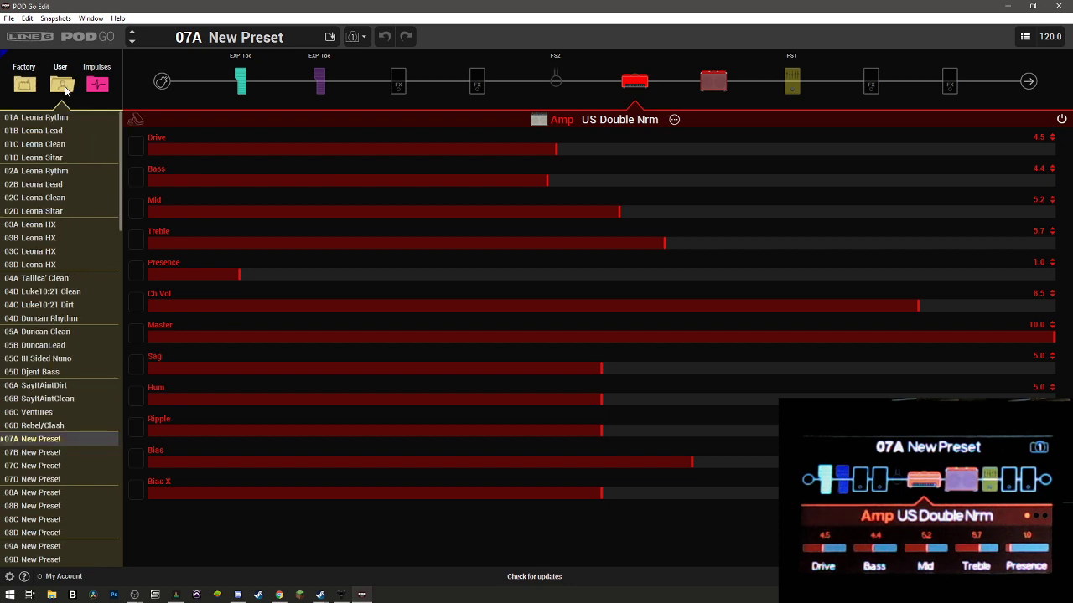
pyautogui.rightClick(48, 439)
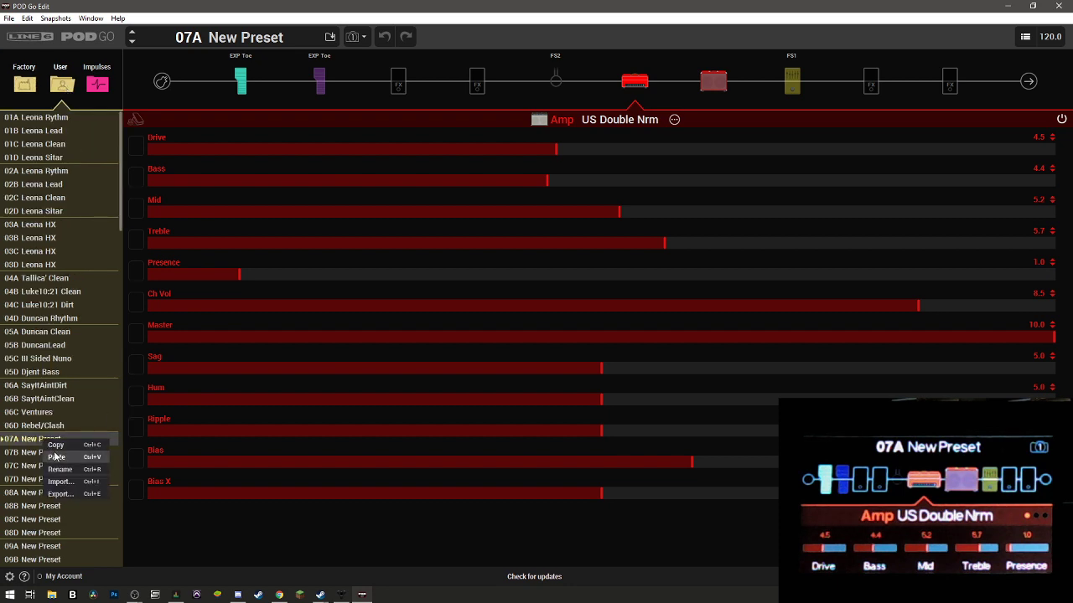
pyautogui.click(55, 457)
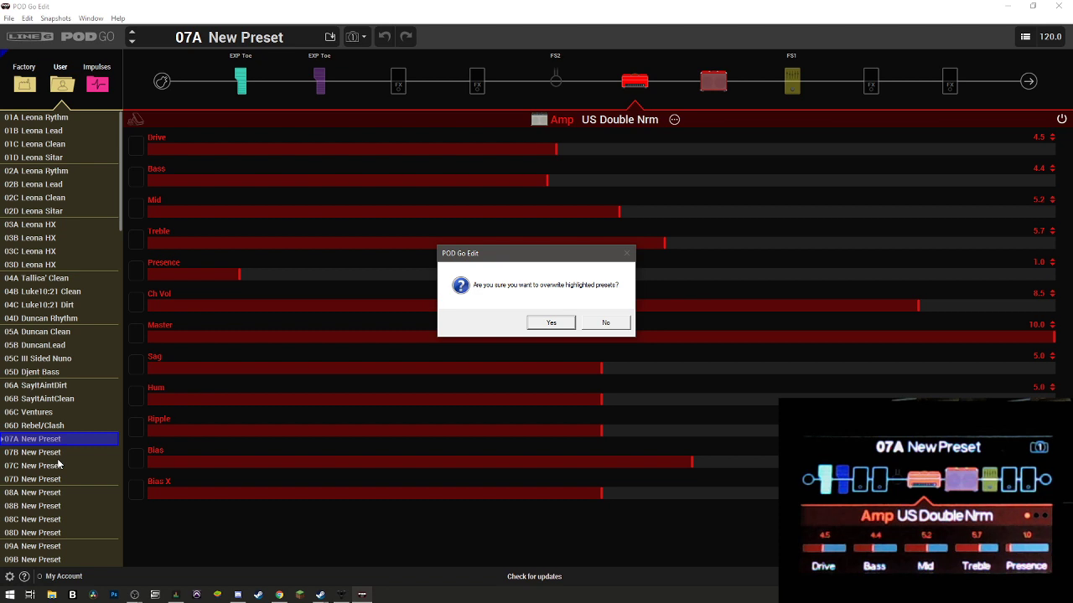
pyautogui.click(553, 323)
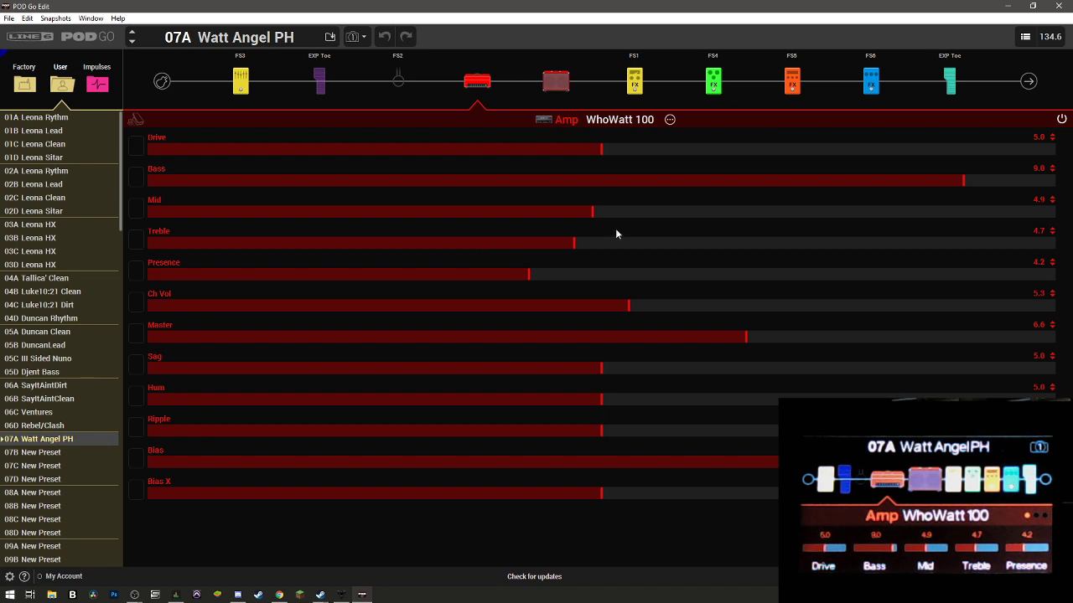
# Rename the user preset in slot 07A as Some Crappy
pyautogui.rightClick(47, 437)
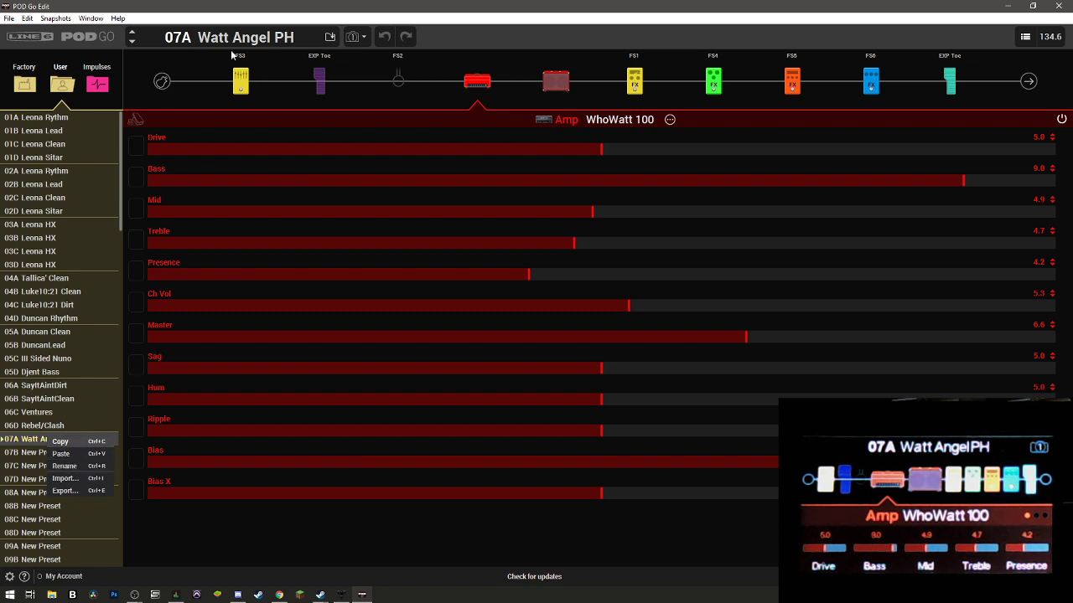
pyautogui.click(306, 37)
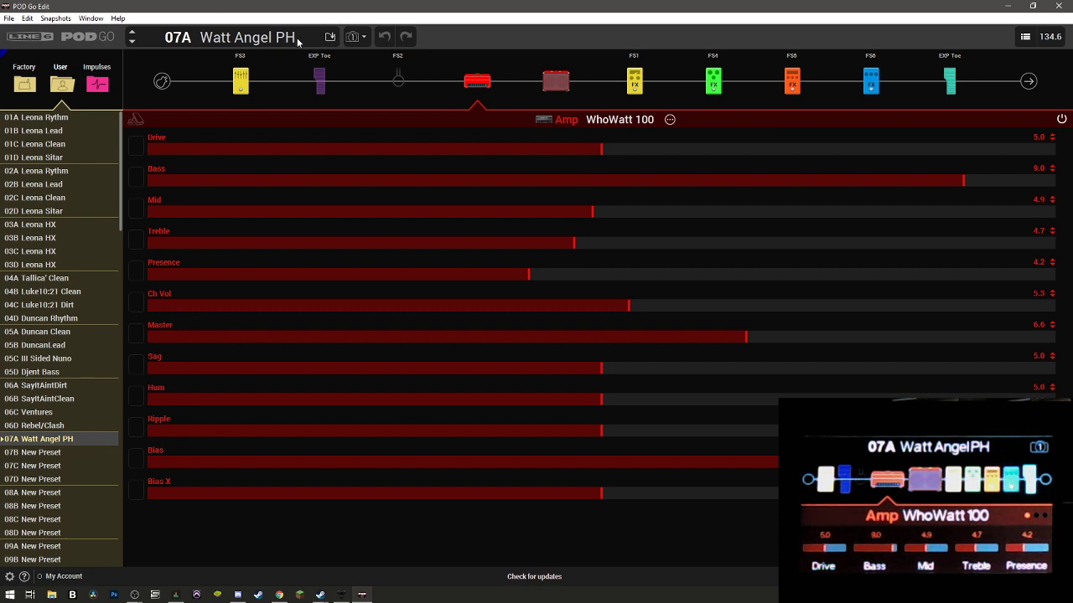
pyautogui.press('BackSpace')
pyautogui.press('BackSpace')
pyautogui.press('BackSpace')
pyautogui.press('BackSpace')
pyautogui.press('BackSpace')
pyautogui.press('BackSpace')
pyautogui.press('BackSpace')
pyautogui.press('BackSpace')
pyautogui.press('BackSpace')
pyautogui.press('BackSpace')
pyautogui.press('BackSpace')
pyautogui.press('BackSpace')
pyautogui.write('Some Cr')
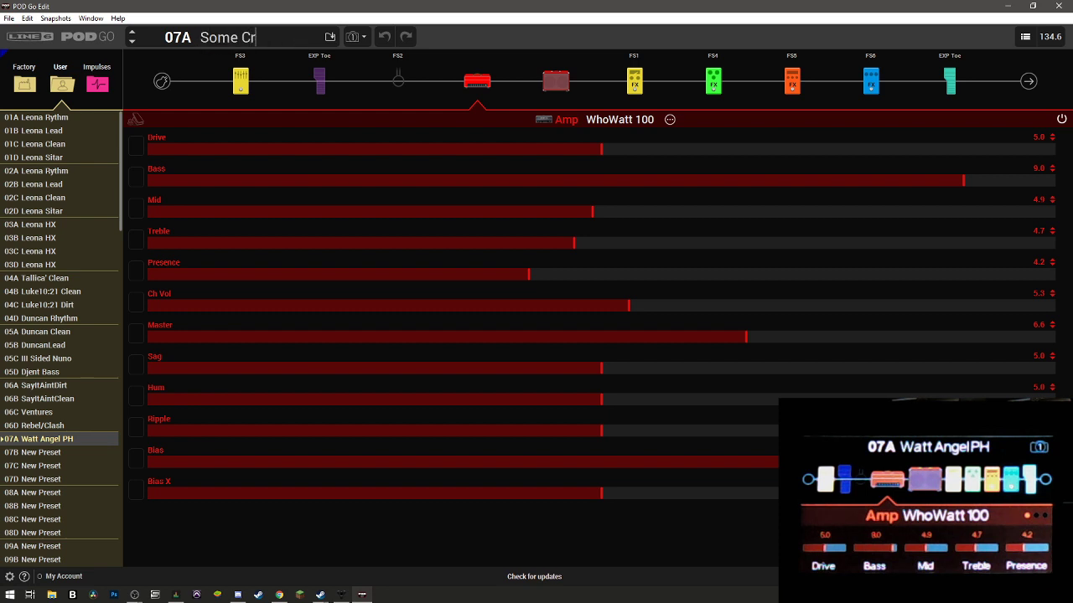
pyautogui.write('appy Pres')
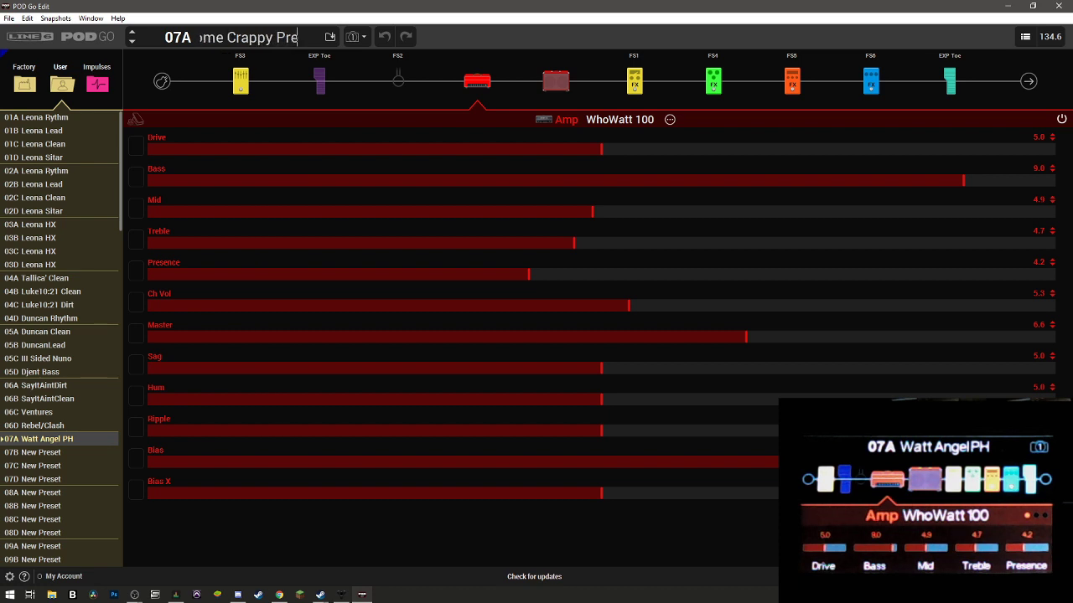
pyautogui.press('BackSpace')
pyautogui.press('BackSpace')
pyautogui.press('BackSpace')
pyautogui.press('BackSpace')
pyautogui.press('BackSpace')
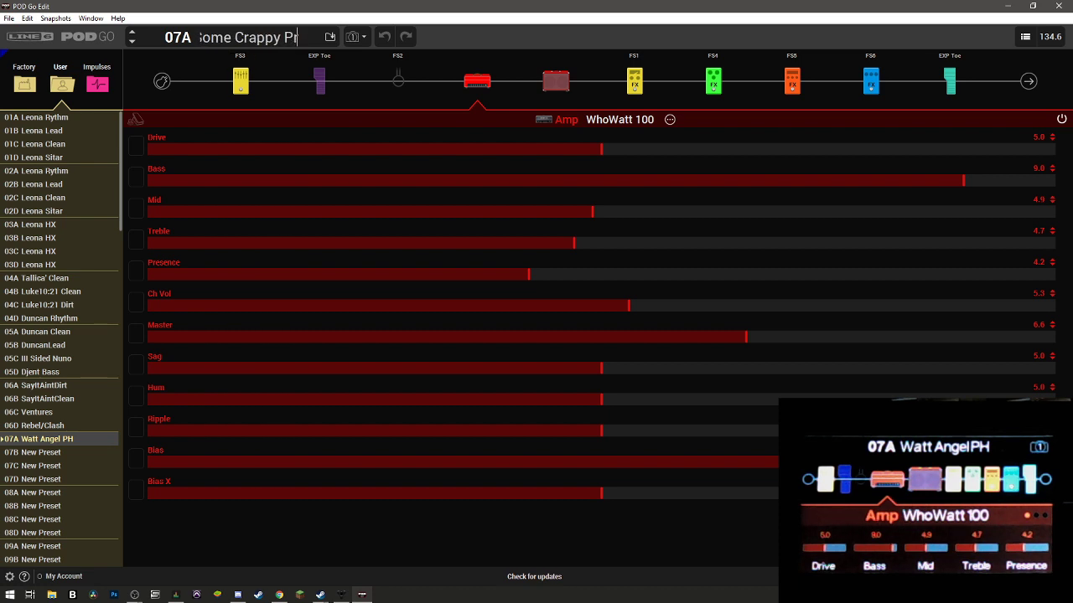
pyautogui.press('Return')
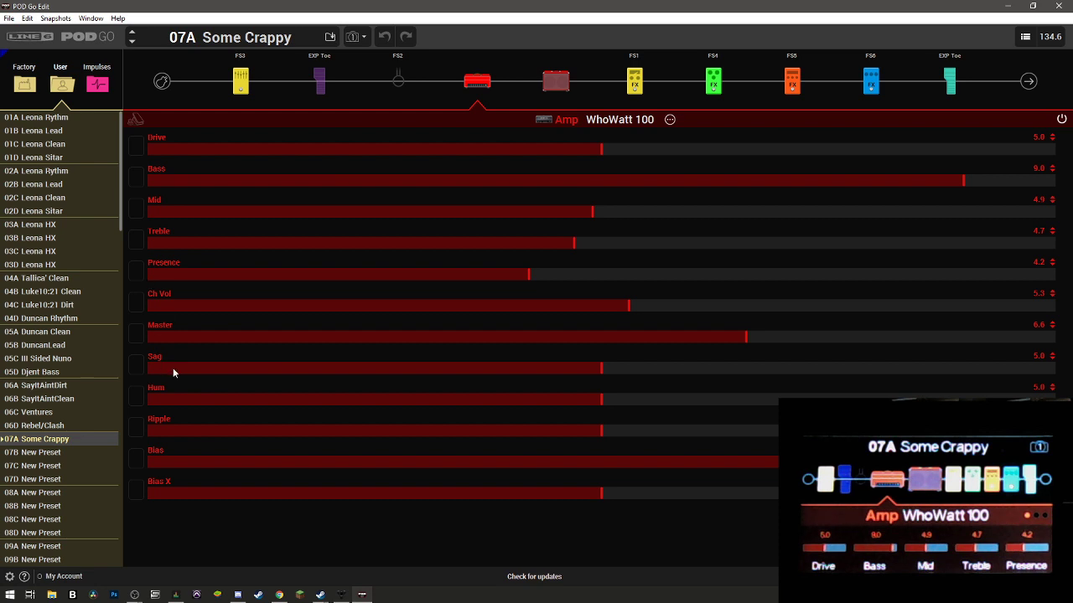
# Export the user preset 07A Some Crappy as Some Crappy.pgp into the Free folder under PodGo Presets
pyautogui.click(34, 92)
pyautogui.click(66, 84)
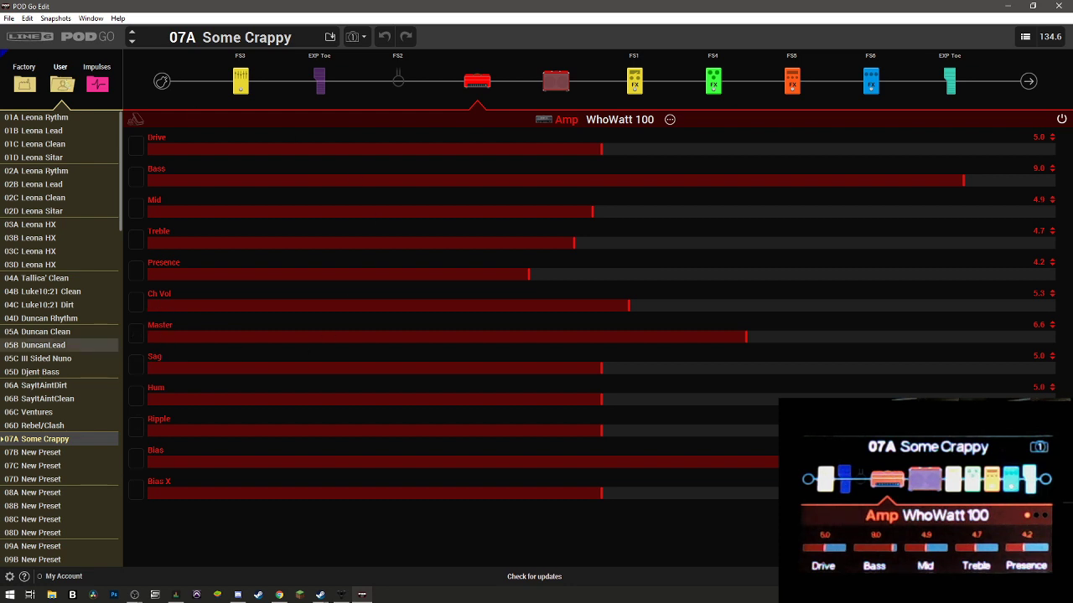
pyautogui.rightClick(66, 437)
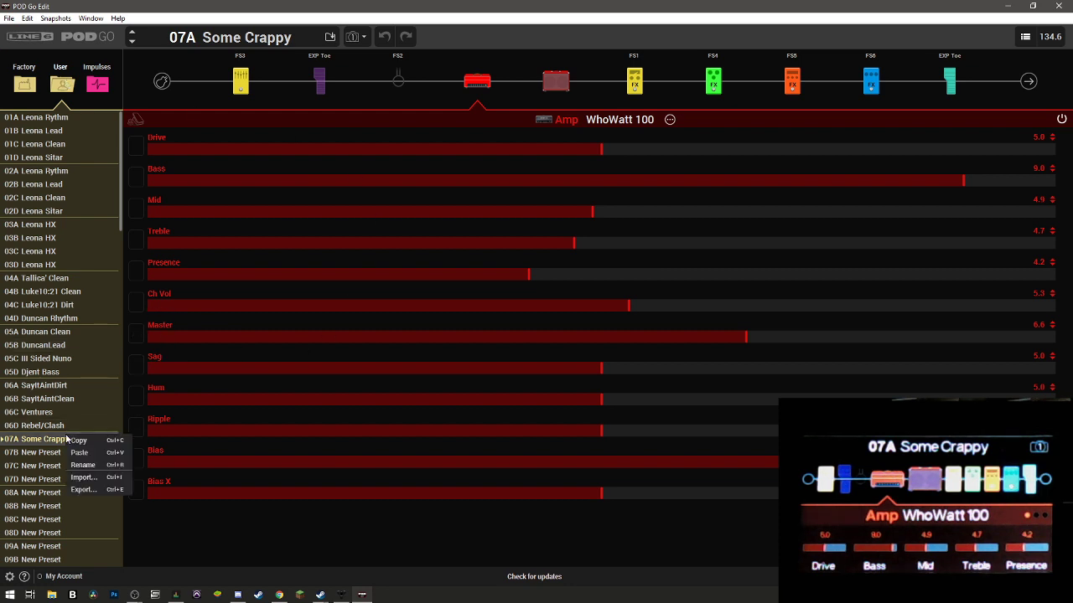
pyautogui.click(84, 489)
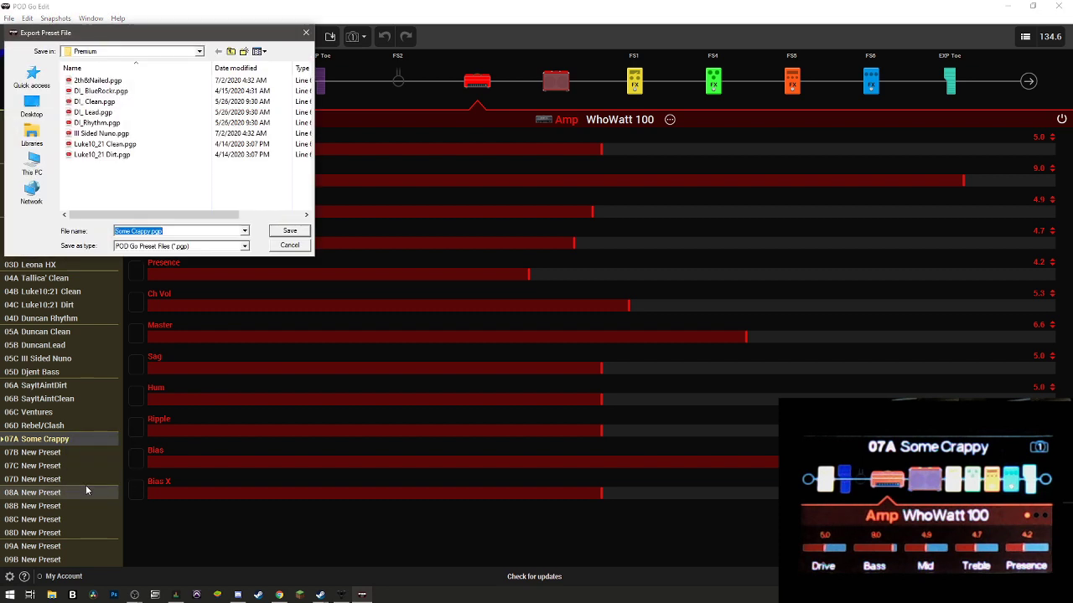
pyautogui.click(231, 52)
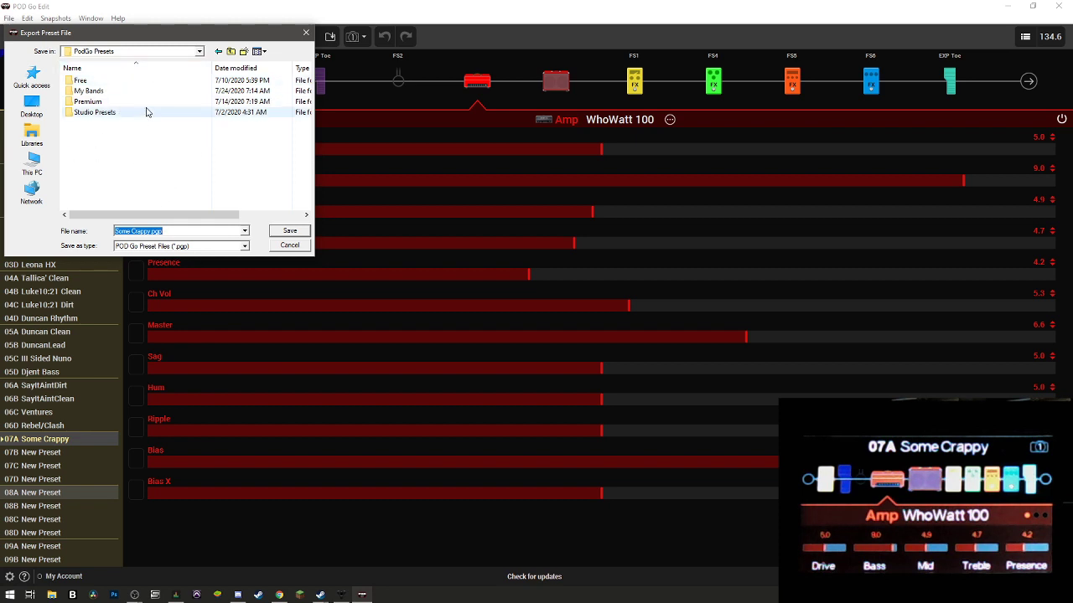
pyautogui.doubleClick(92, 84)
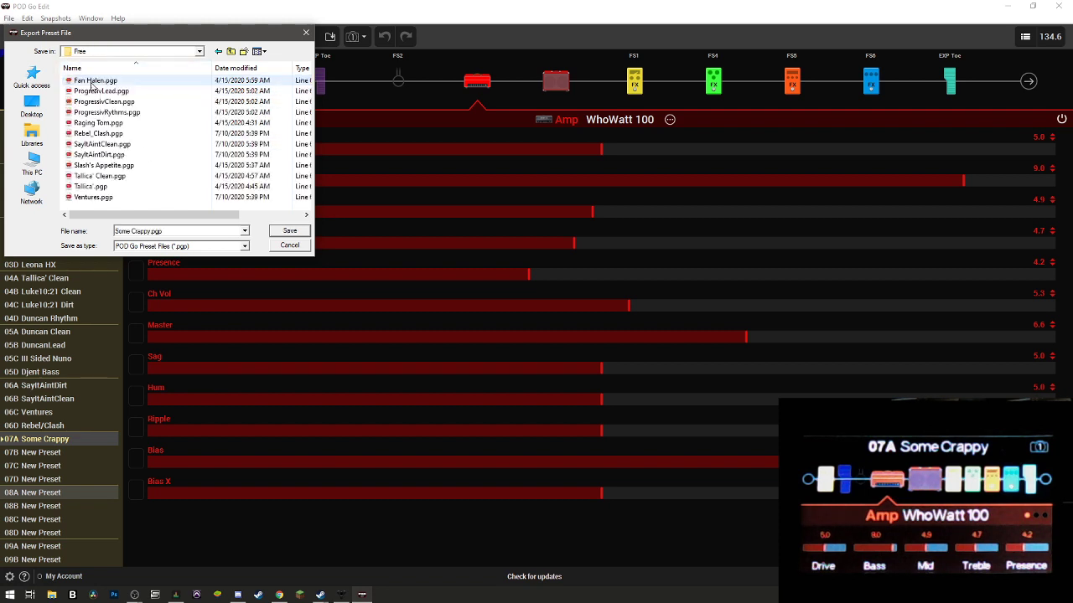
pyautogui.click(173, 232)
pyautogui.click(183, 232)
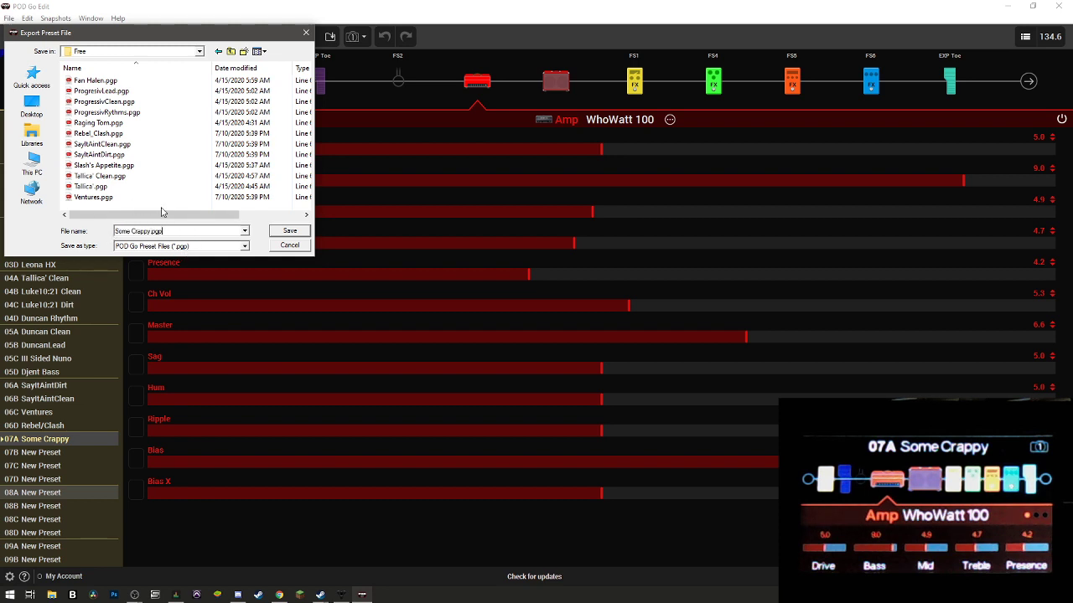
pyautogui.click(289, 232)
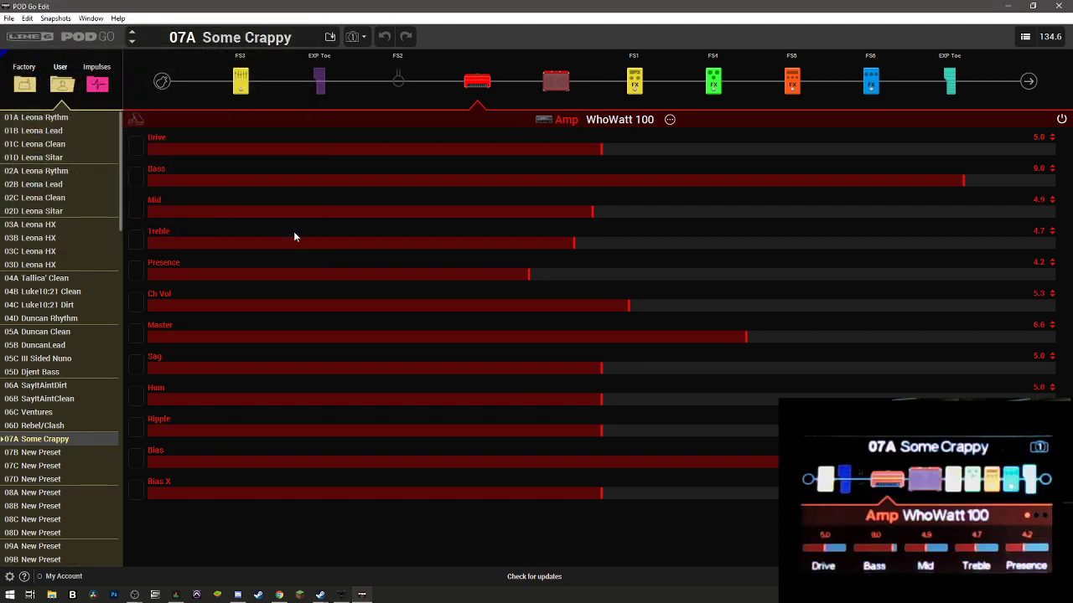
# Switch to File Explorer, open the Desktop folder Line 6 Presets > PodGo Presets > Free, and select Some Crappy.pgp
pyautogui.click(51, 595)
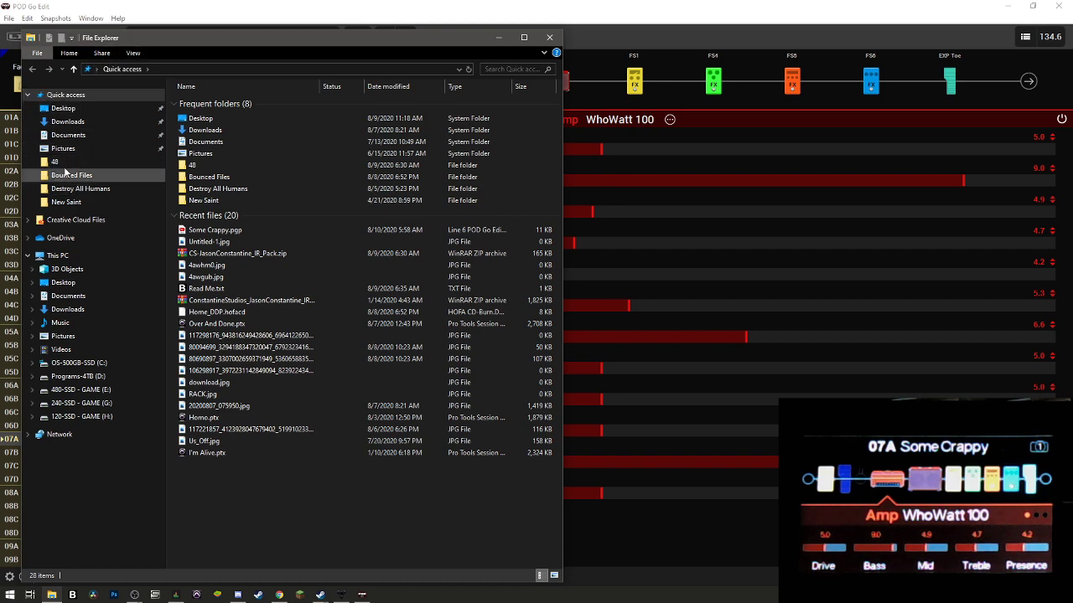
pyautogui.click(58, 110)
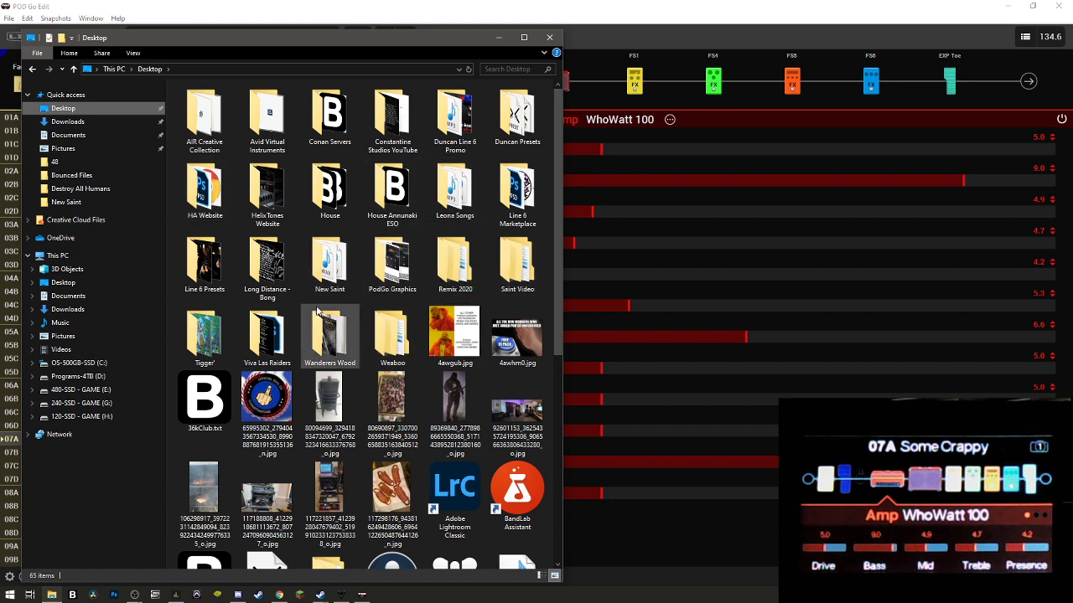
pyautogui.doubleClick(204, 267)
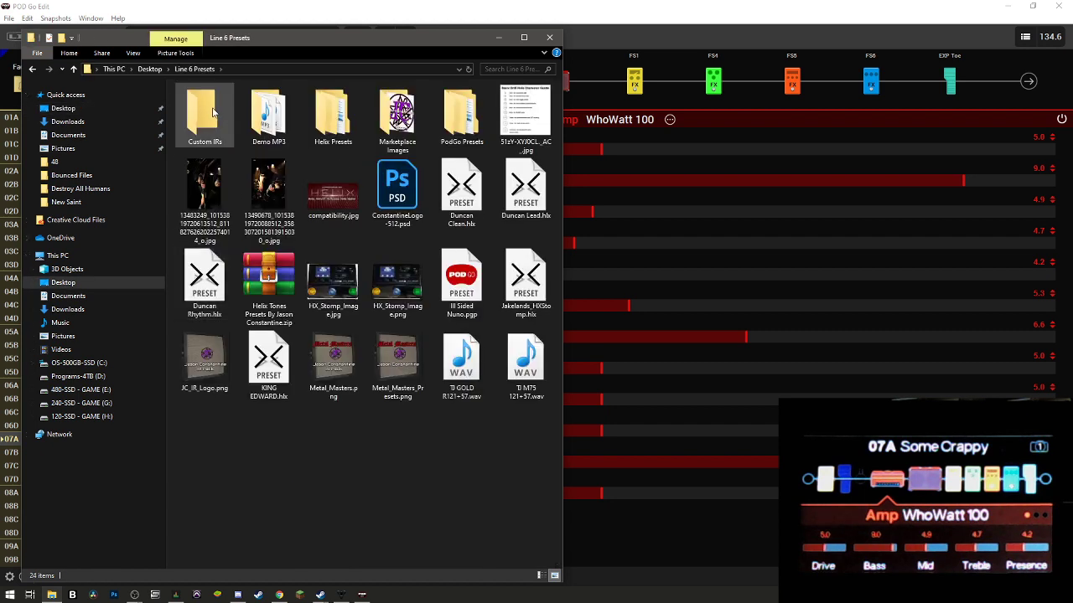
pyautogui.doubleClick(461, 122)
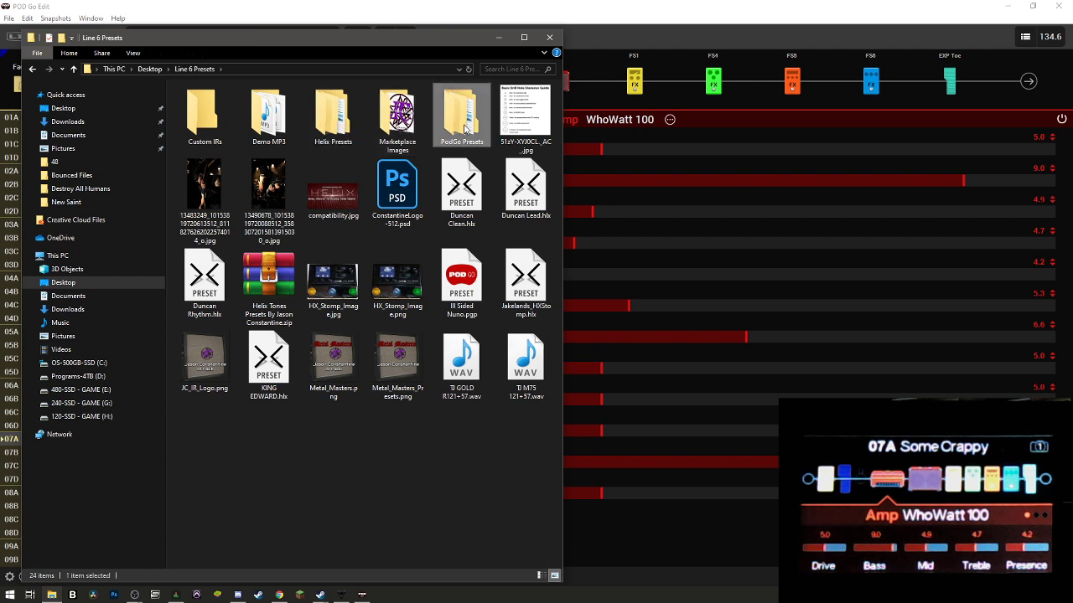
pyautogui.doubleClick(190, 102)
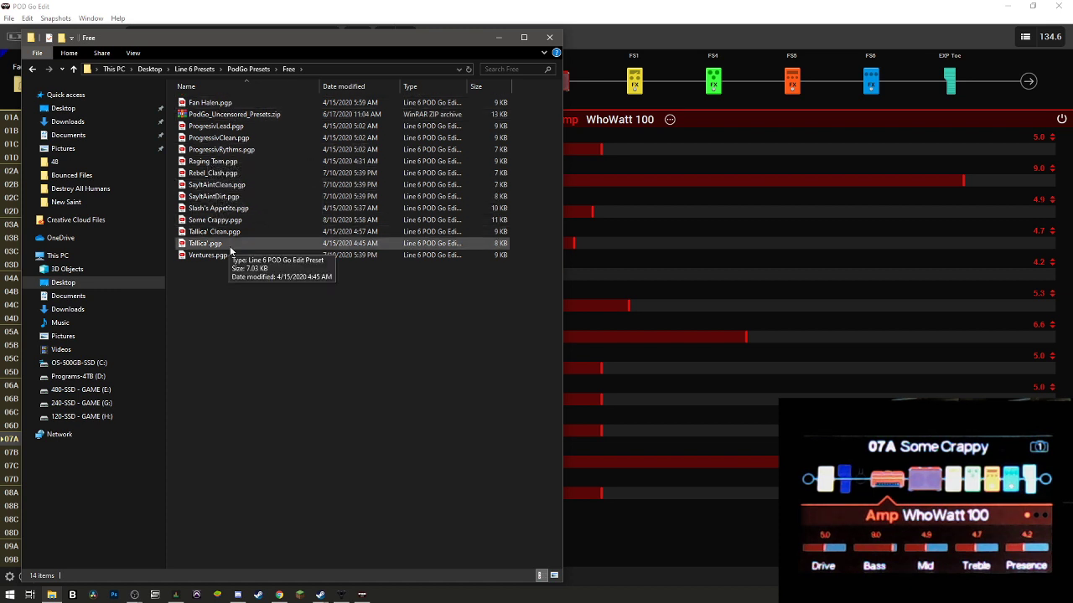
pyautogui.click(231, 222)
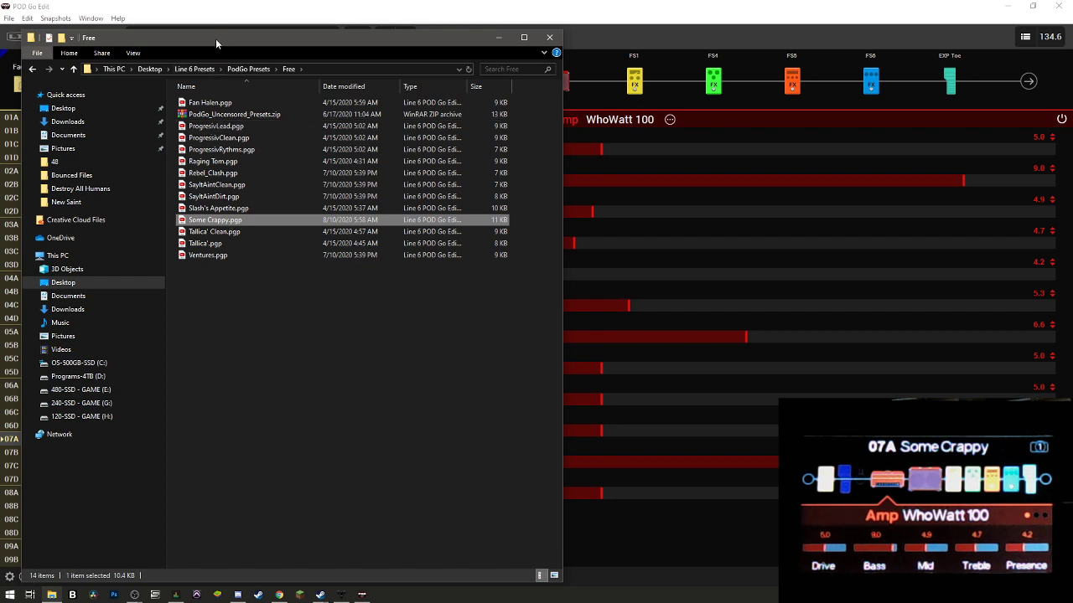
# Import Some Crappy.pgp from the Free folder into user slot 07A, agreeing to overwrite the preset there
pyautogui.moveTo(216, 38); pyautogui.dragTo(448, 36)
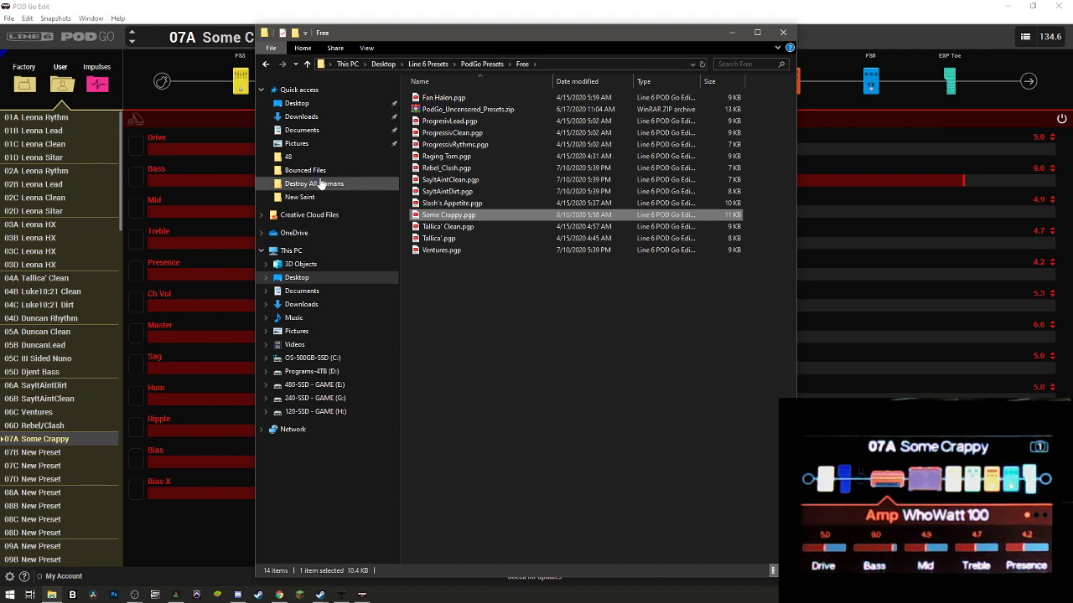
pyautogui.click(452, 225)
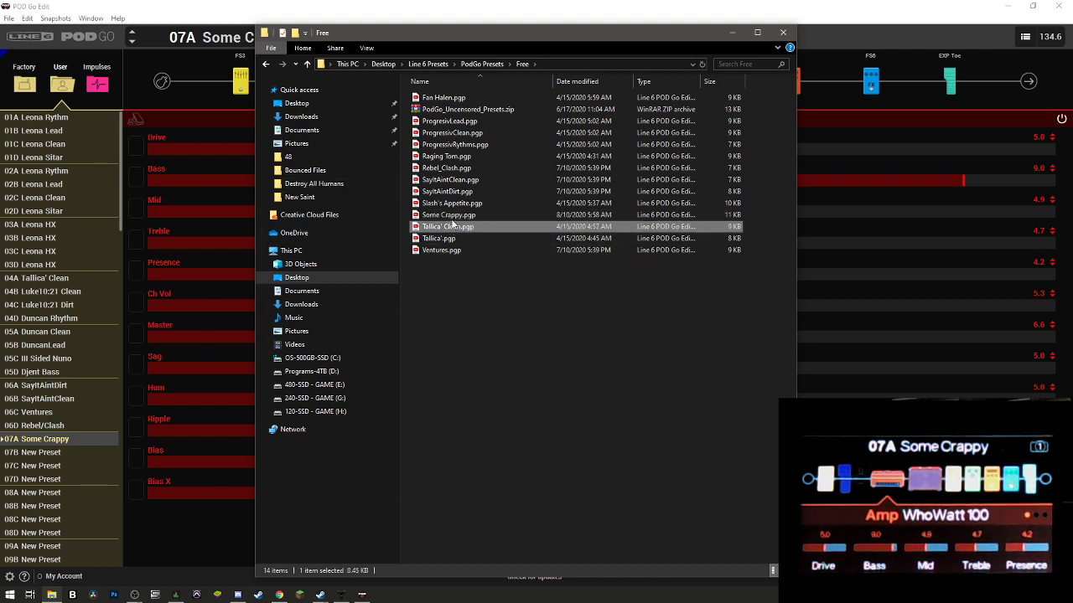
pyautogui.click(452, 216)
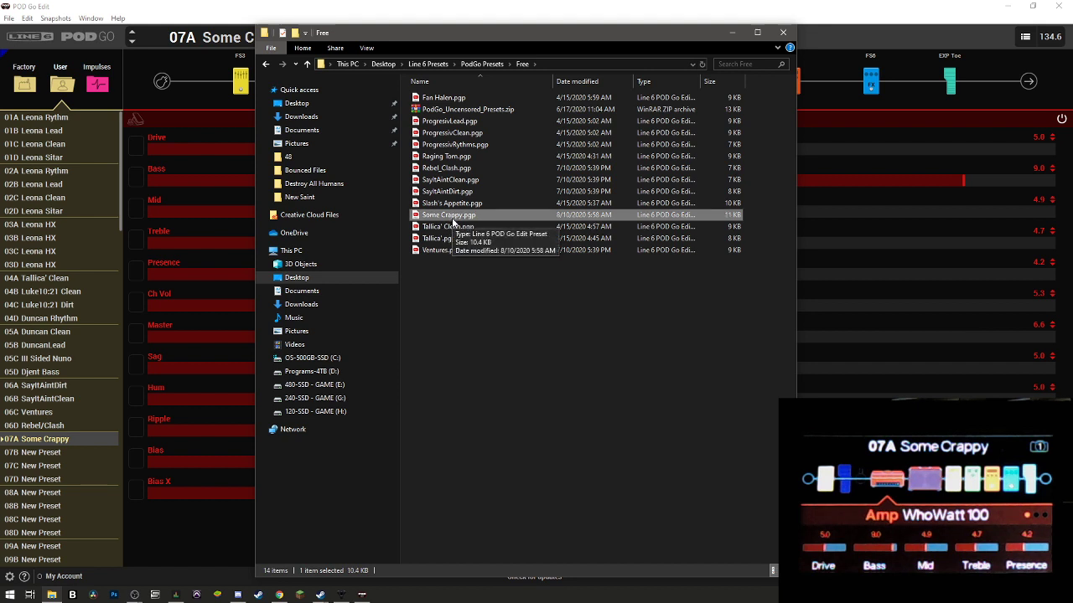
pyautogui.moveTo(444, 218); pyautogui.dragTo(68, 445)
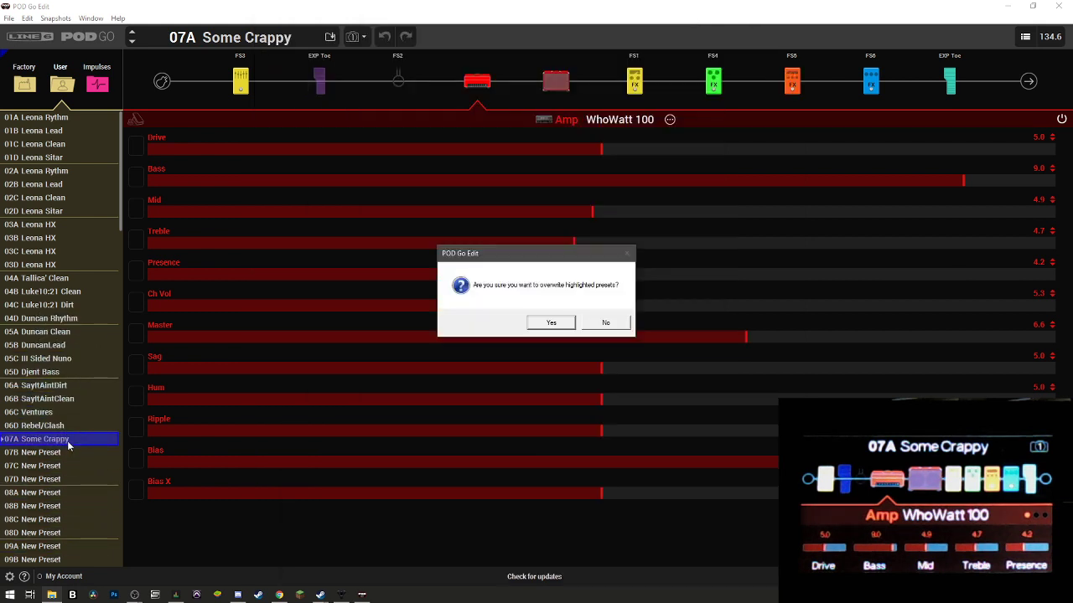
pyautogui.click(552, 324)
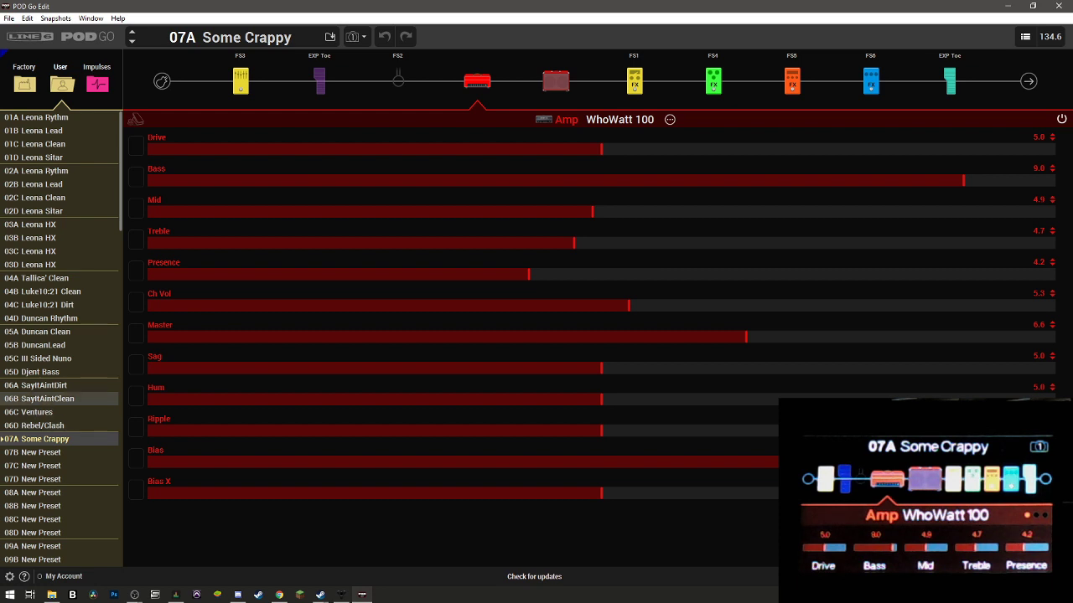
# Show the impulse response library and find its empty slots from number 76 onward
pyautogui.click(101, 86)
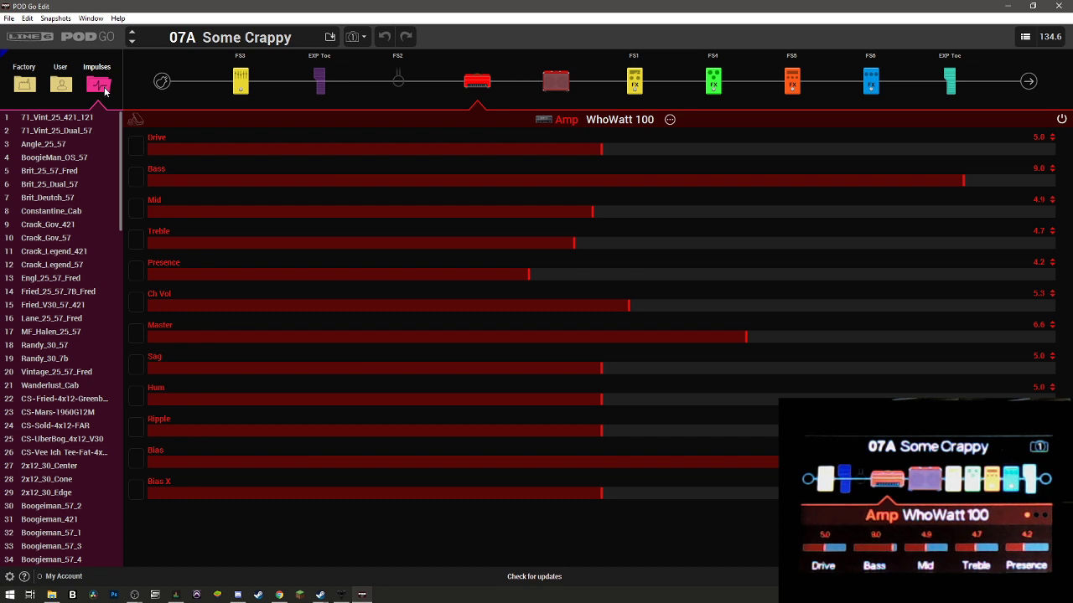
pyautogui.scroll(-12, 80, 252)
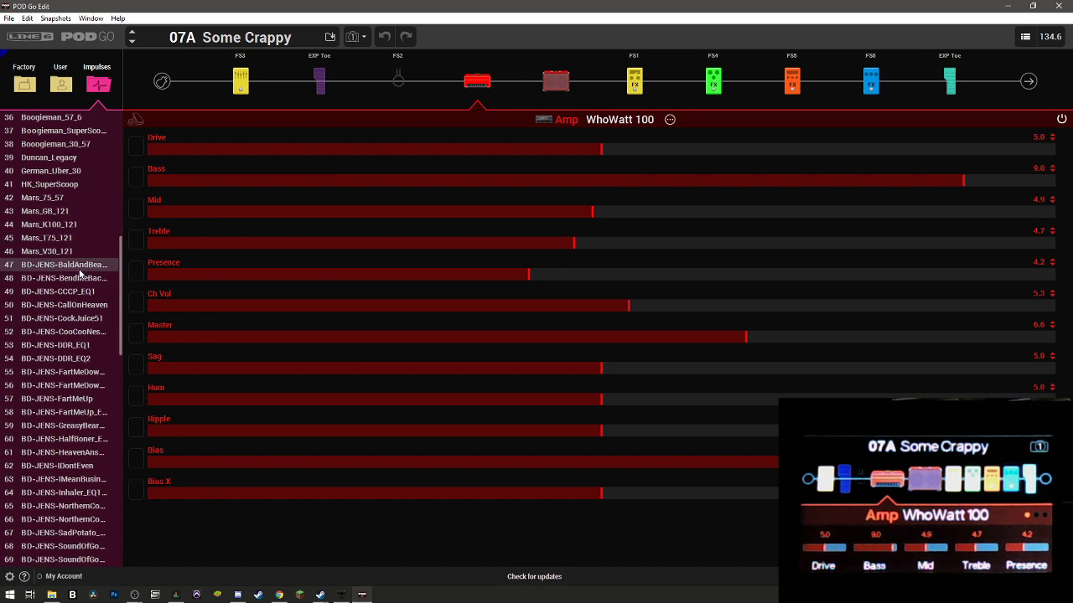
pyautogui.scroll(-7, 80, 272)
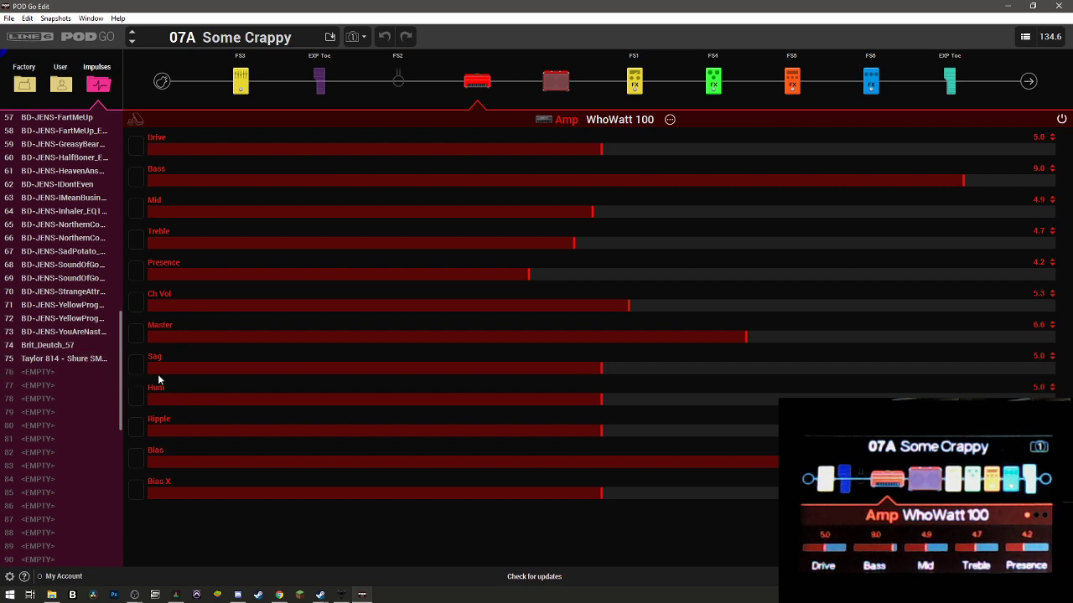
pyautogui.scroll(-1, 84, 310)
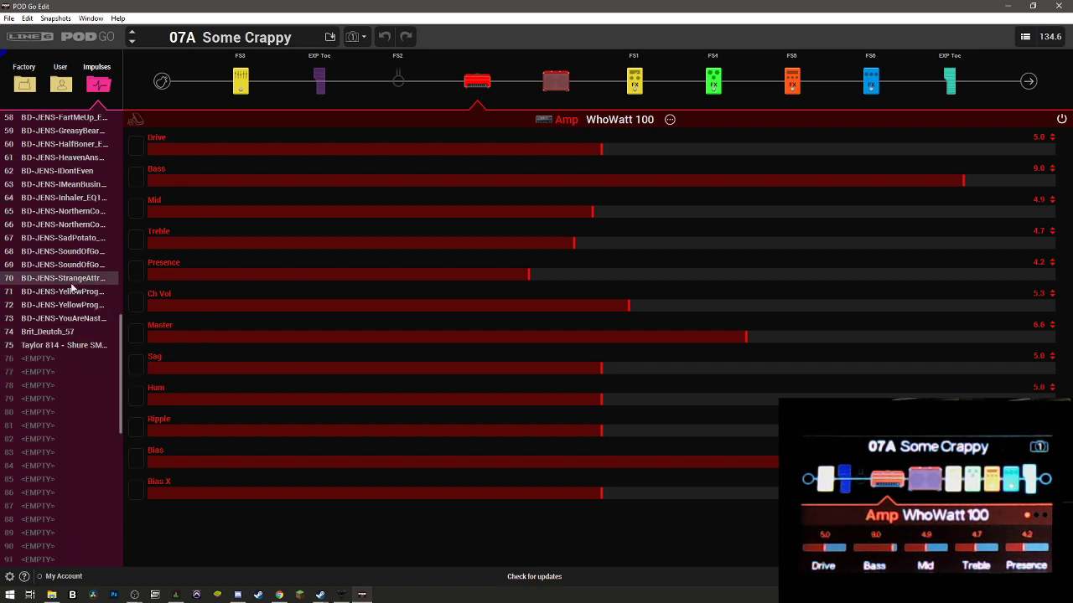
# Switch to File Explorer and open the Impulse Responses folder on drive D: under File Storage > Software > Studio > Two Note & IR
pyautogui.click(51, 595)
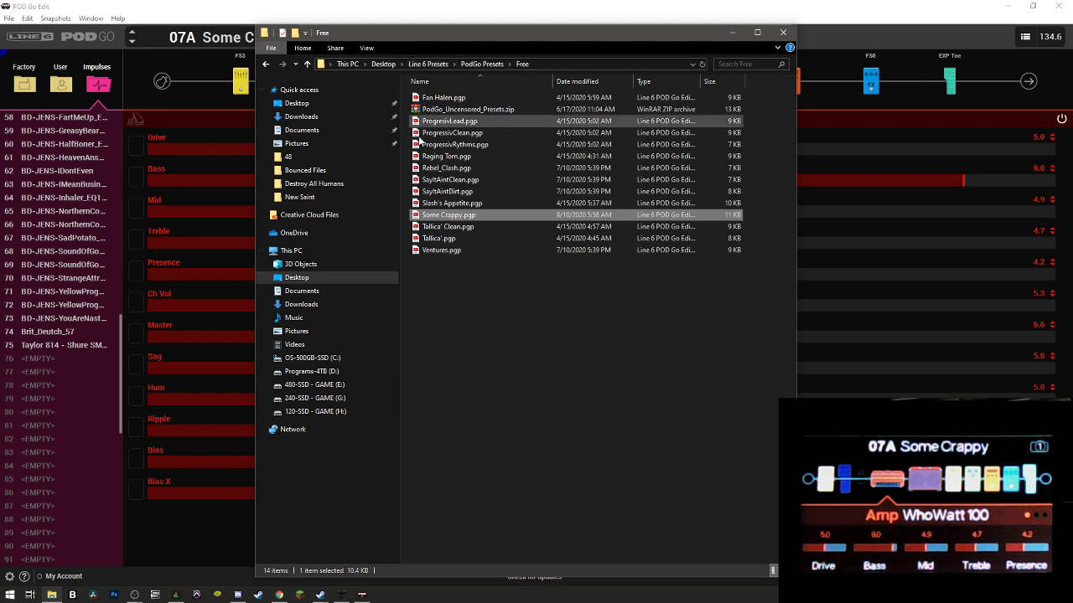
pyautogui.click(326, 373)
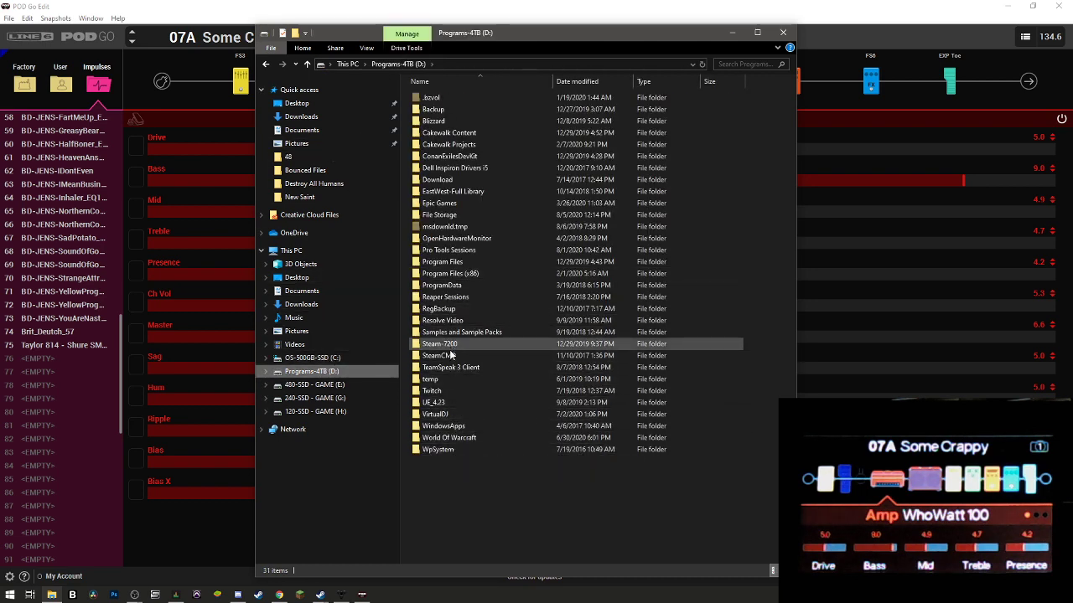
pyautogui.doubleClick(446, 216)
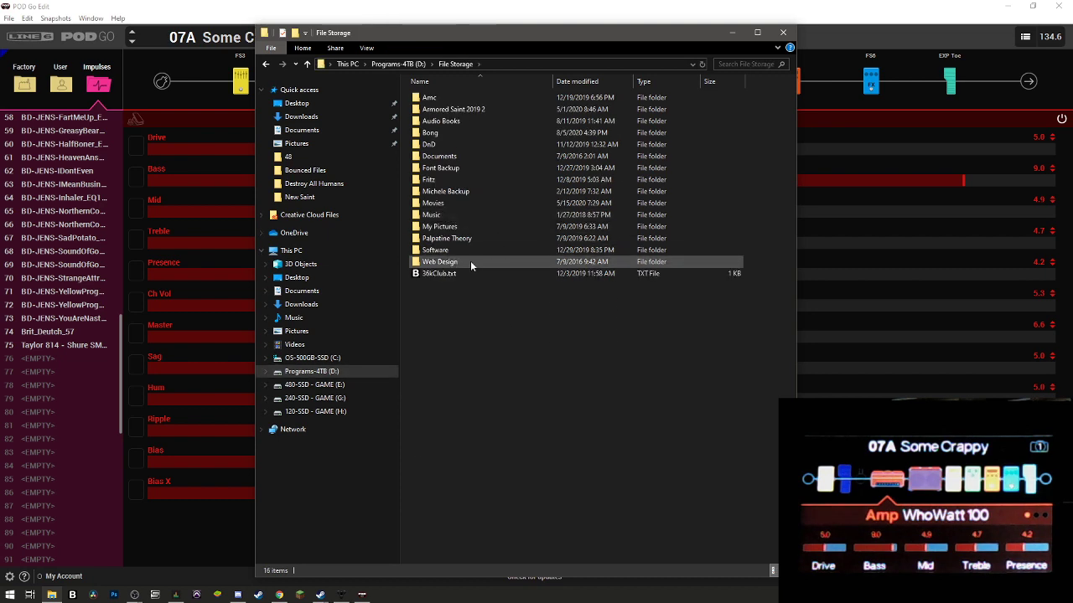
pyautogui.doubleClick(447, 251)
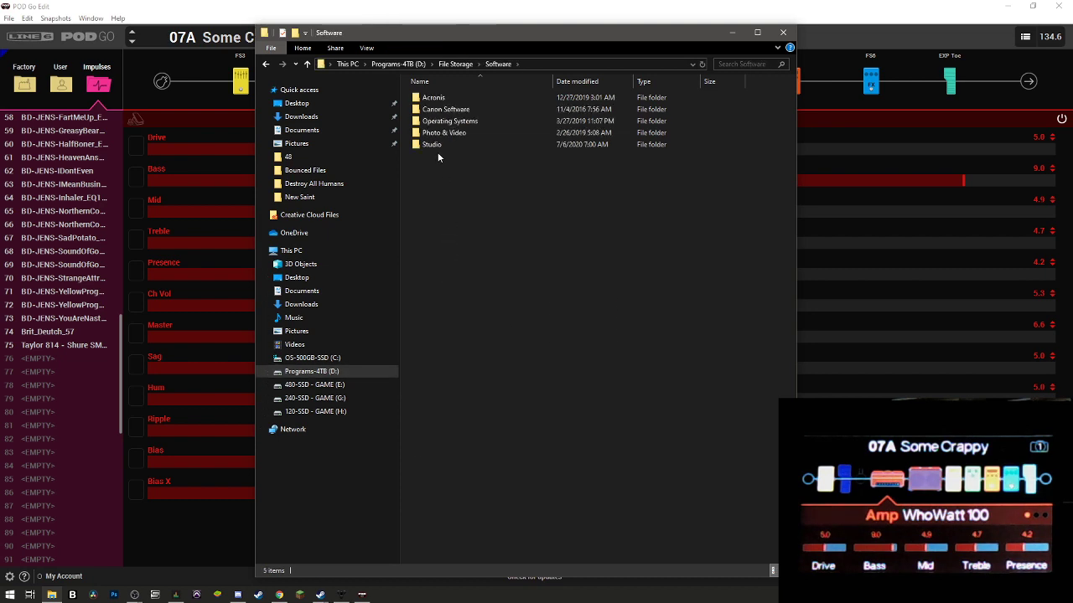
pyautogui.doubleClick(432, 145)
pyautogui.click(457, 193)
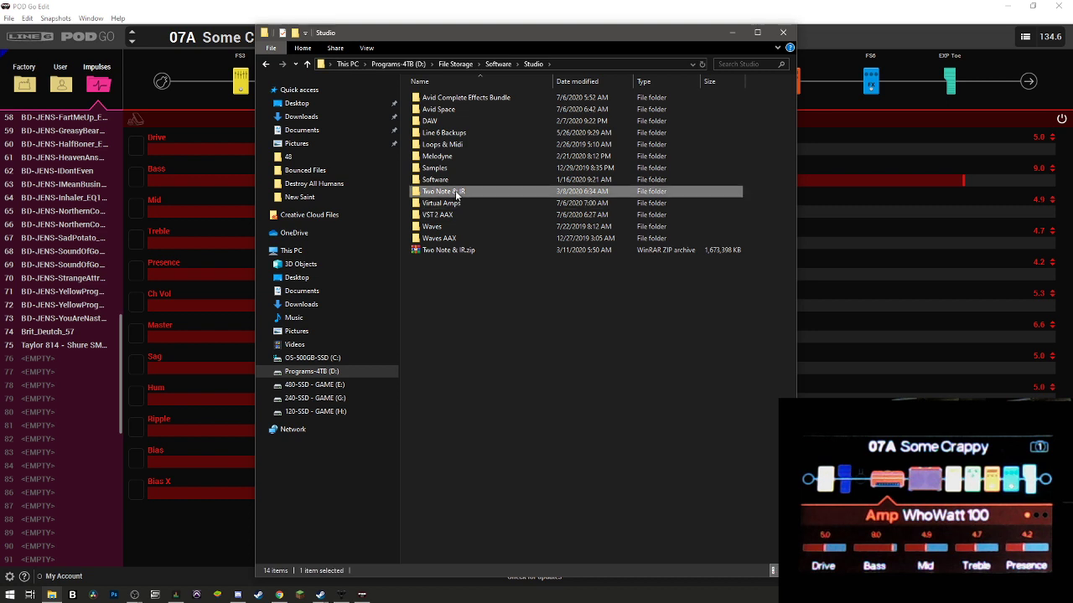
pyautogui.doubleClick(457, 193)
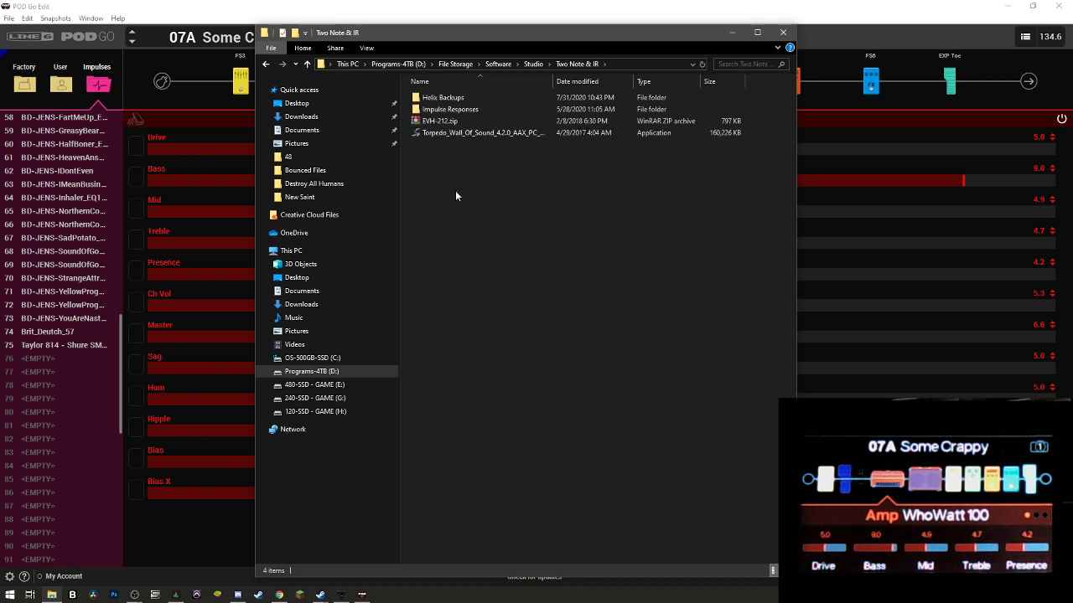
pyautogui.doubleClick(451, 110)
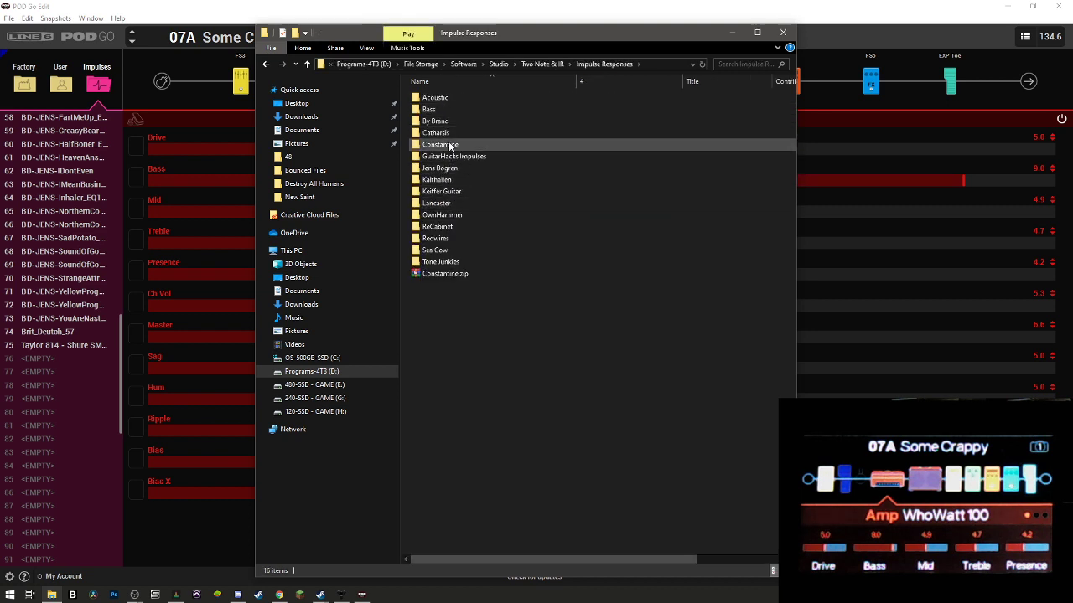
# Open the bass collection Constantine_Studios_Non_Traditional_Collection inside Constantine > Constantine IR Packs > Bass
pyautogui.doubleClick(444, 145)
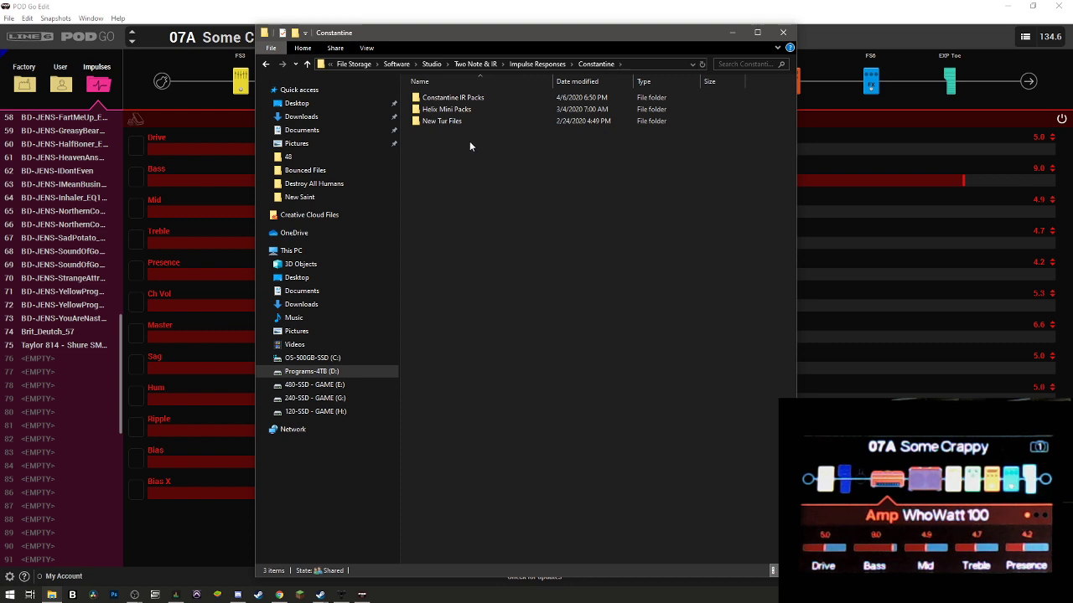
pyautogui.click(468, 98)
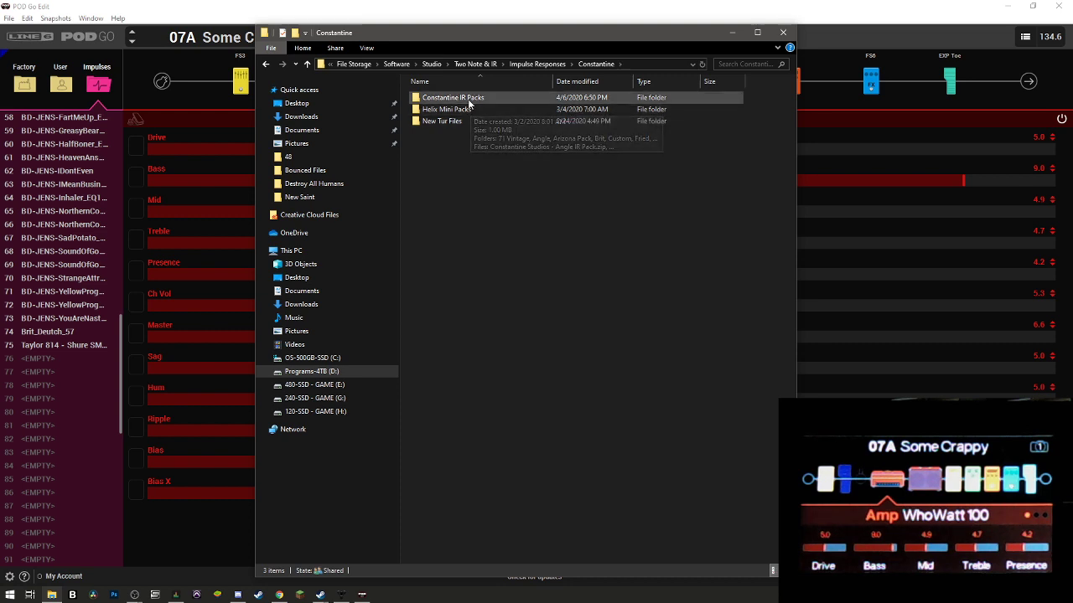
pyautogui.doubleClick(468, 98)
pyautogui.click(446, 99)
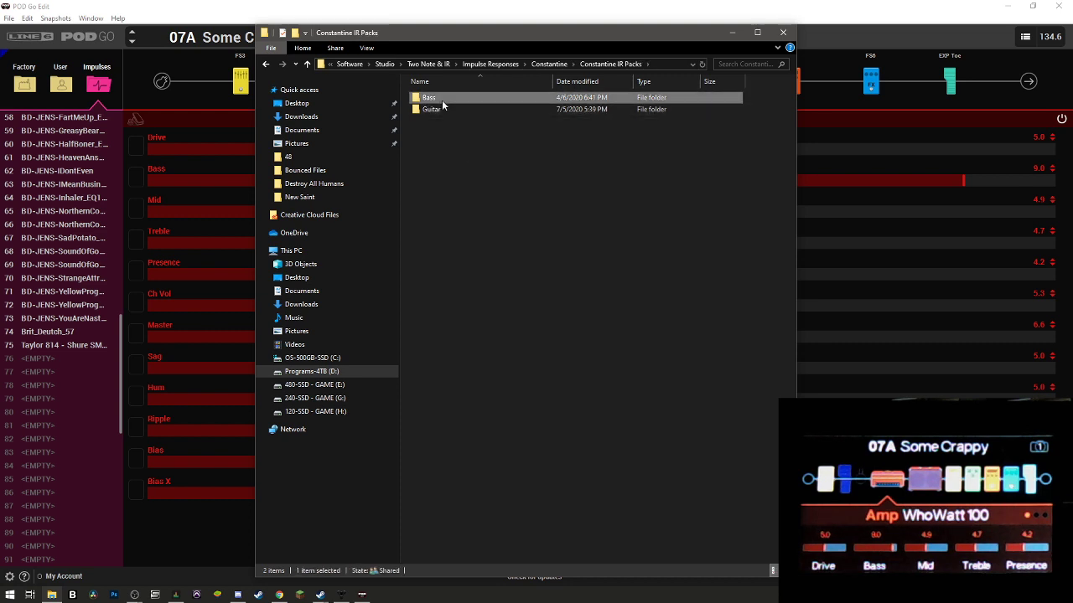
pyautogui.doubleClick(449, 98)
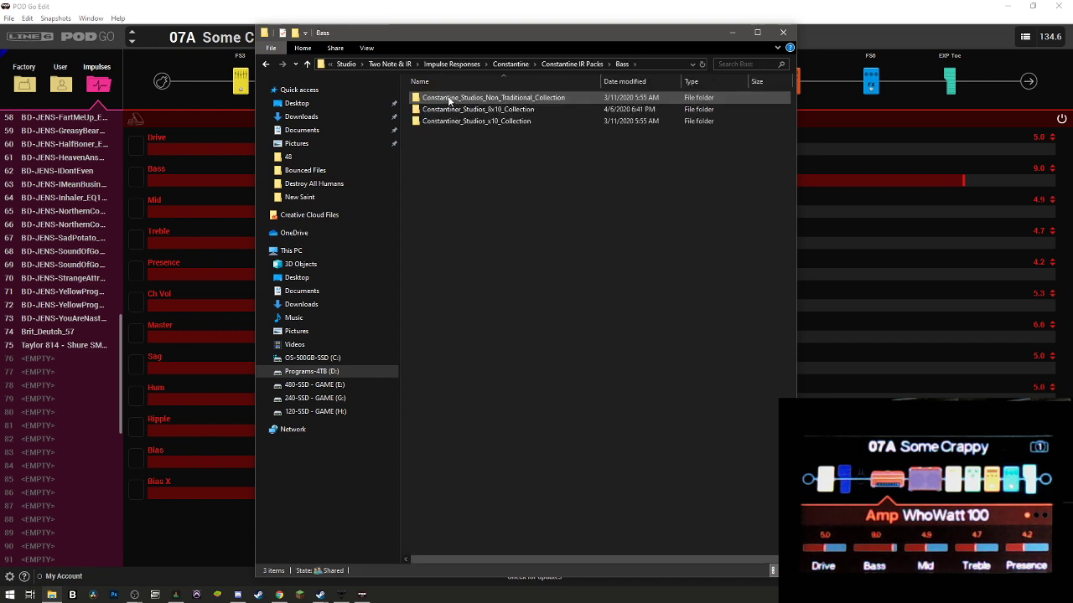
pyautogui.doubleClick(450, 99)
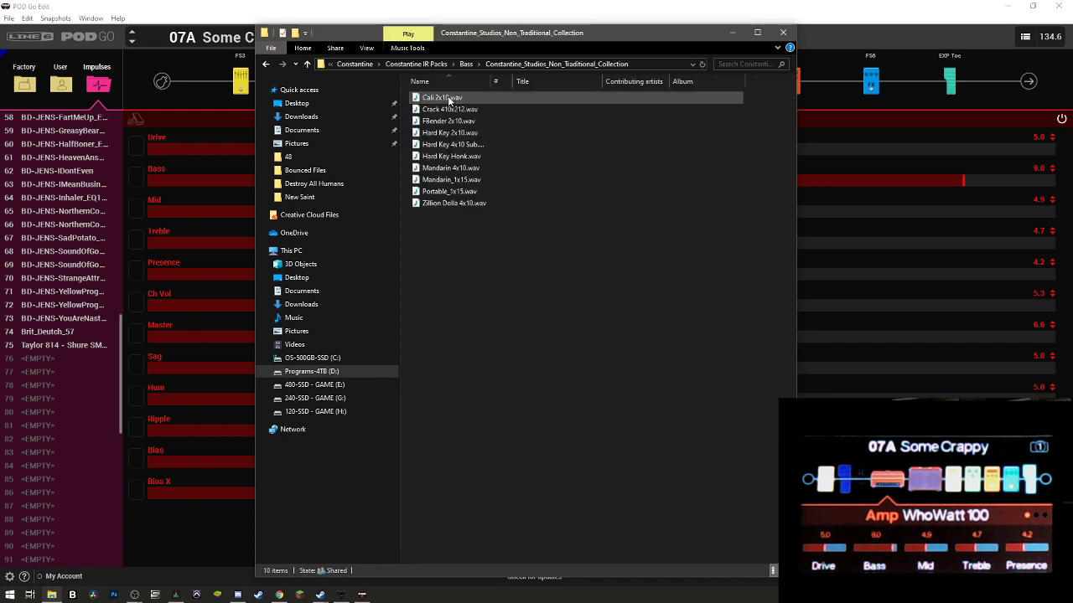
# Import the Mandarin_1x15.wav impulse response into the empty impulse slot 76
pyautogui.click(443, 181)
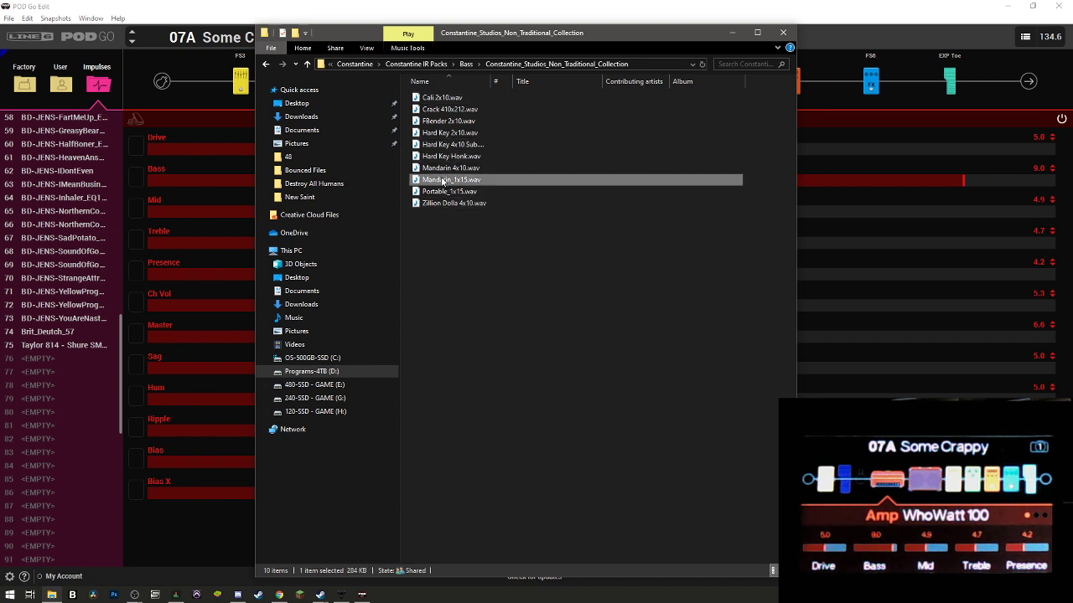
pyautogui.moveTo(442, 181); pyautogui.dragTo(48, 358)
pyautogui.click(49, 359)
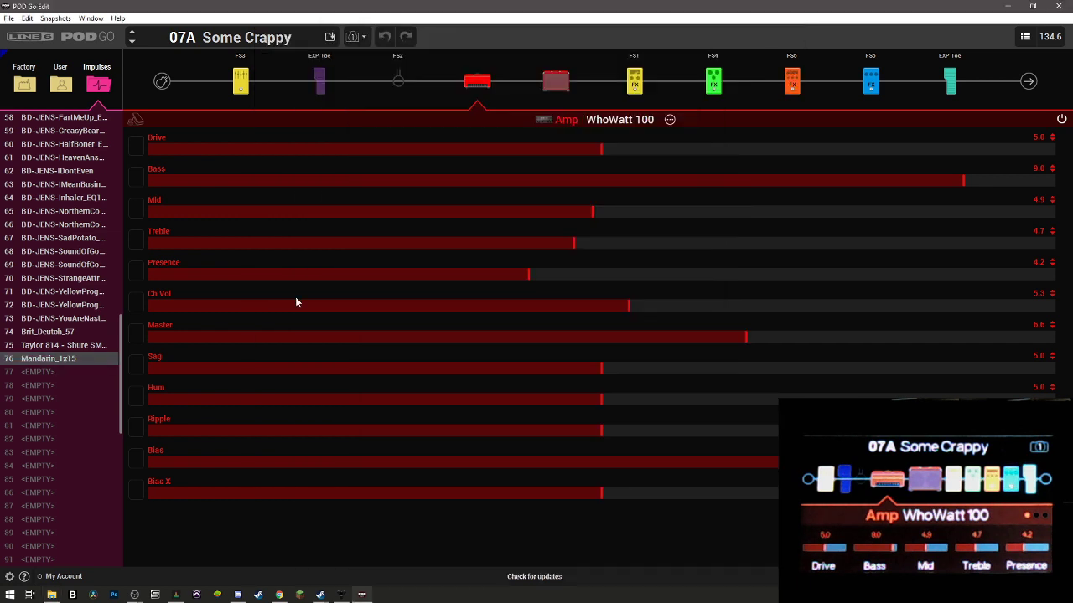
# Replace the 2x12 Match G25 cab with the IR 1024 block and set IR Select to 76: Mandarin_1x15
pyautogui.click(558, 83)
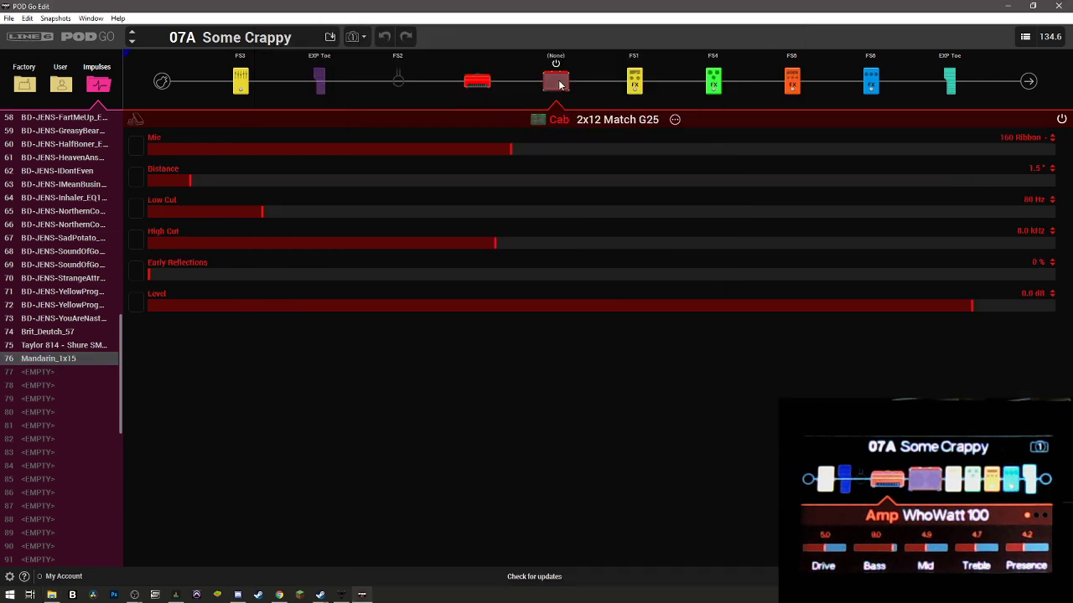
pyautogui.click(675, 120)
pyautogui.click(622, 167)
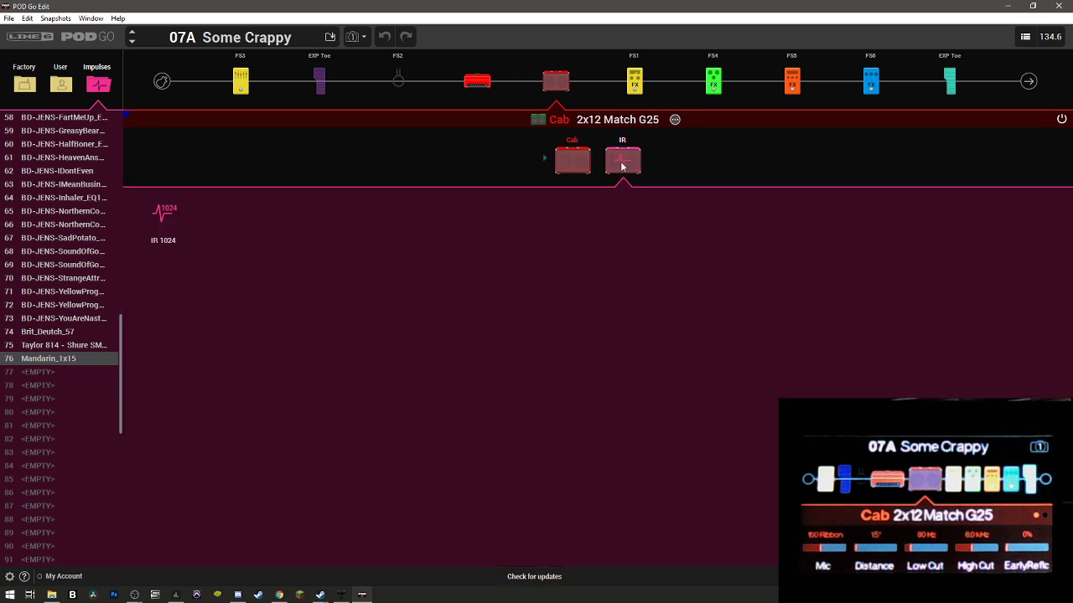
pyautogui.click(162, 215)
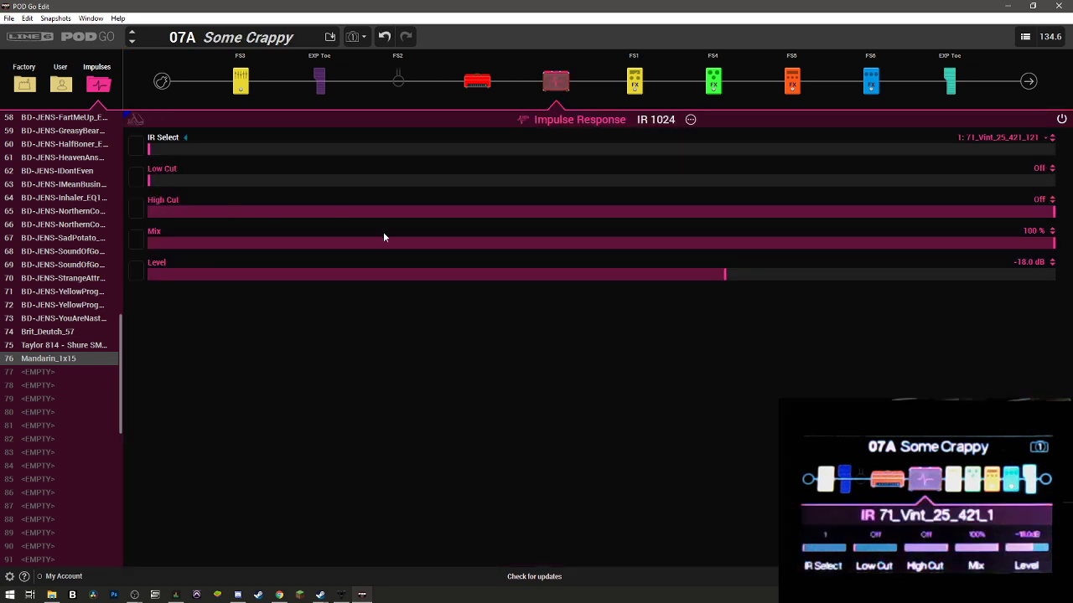
pyautogui.moveTo(161, 149); pyautogui.dragTo(686, 152)
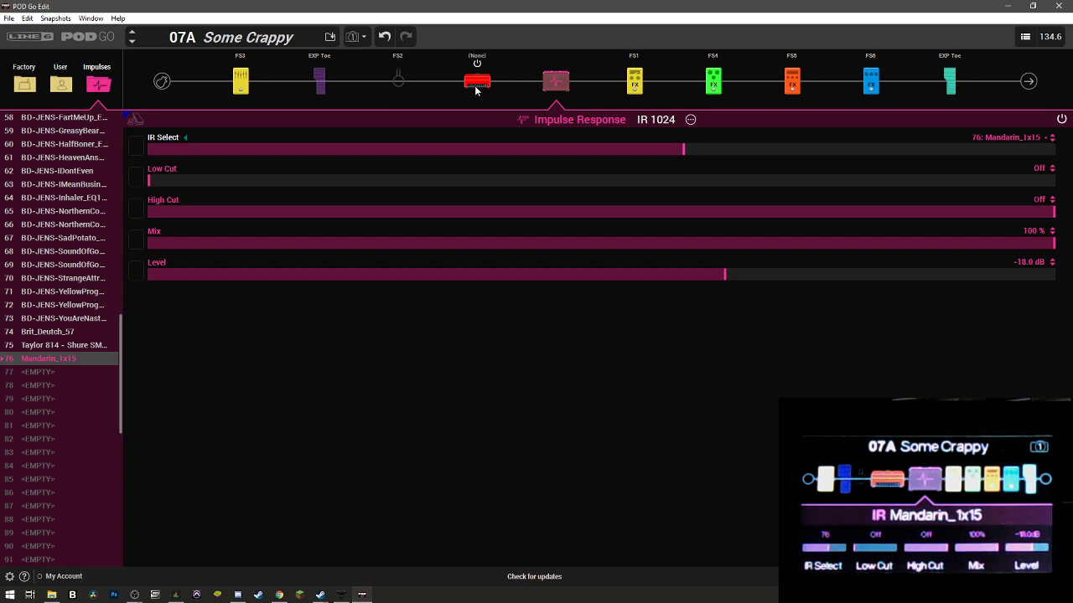
# Open the footswitch and controller assignments for the Transistor Tape delay block's Bypass parameter
pyautogui.click(710, 91)
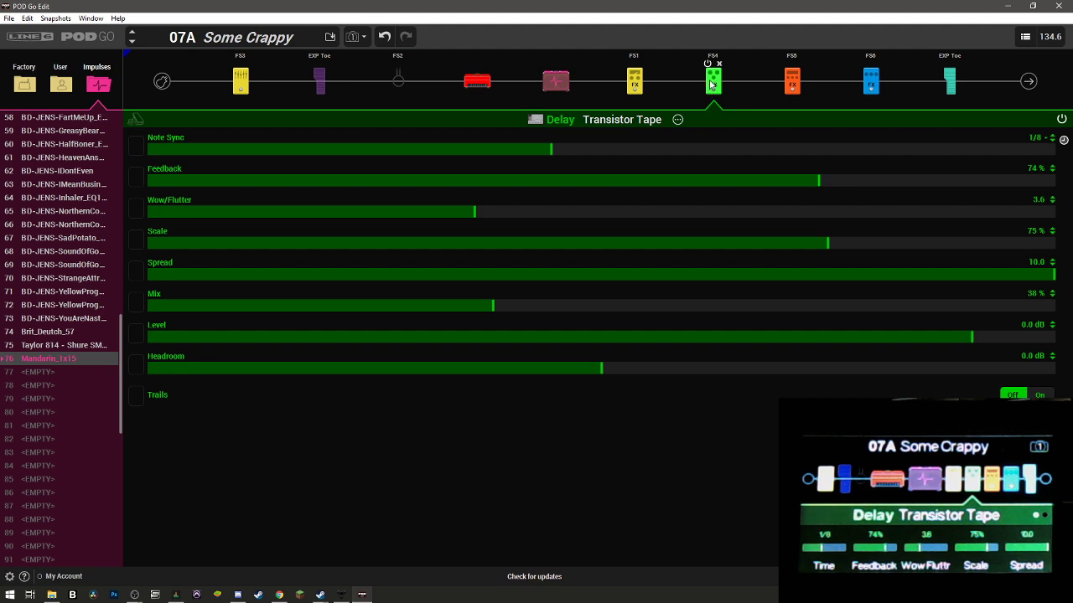
pyautogui.press('Tab')
pyautogui.click(709, 84)
pyautogui.click(141, 122)
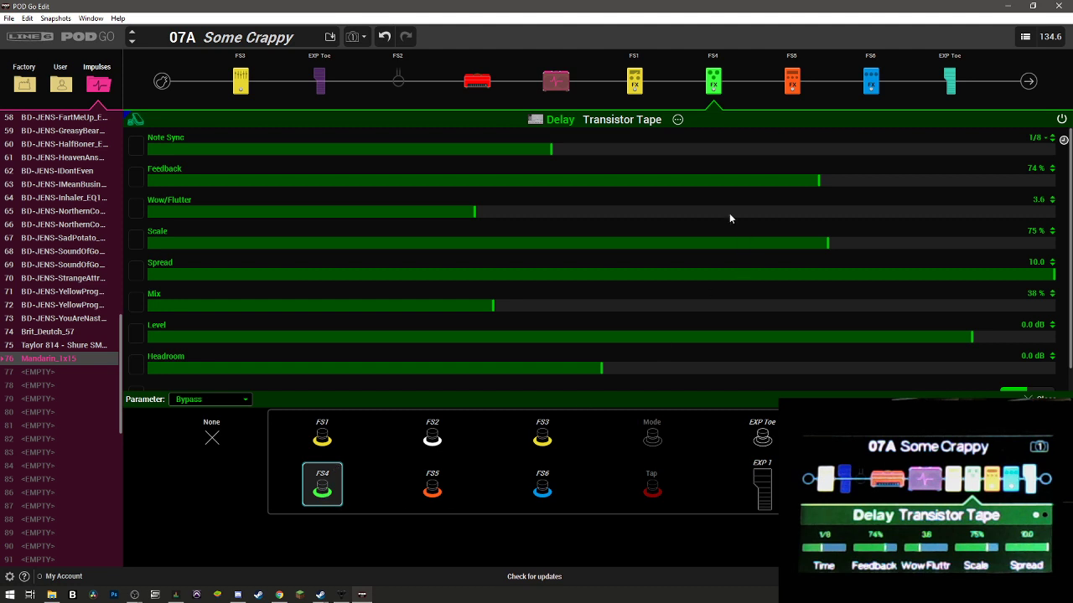
# Toggle the Transistor Tape delay block's bypass repeatedly, leaving the block switched on
pyautogui.click(707, 64)
pyautogui.click(707, 64)
pyautogui.click(707, 64)
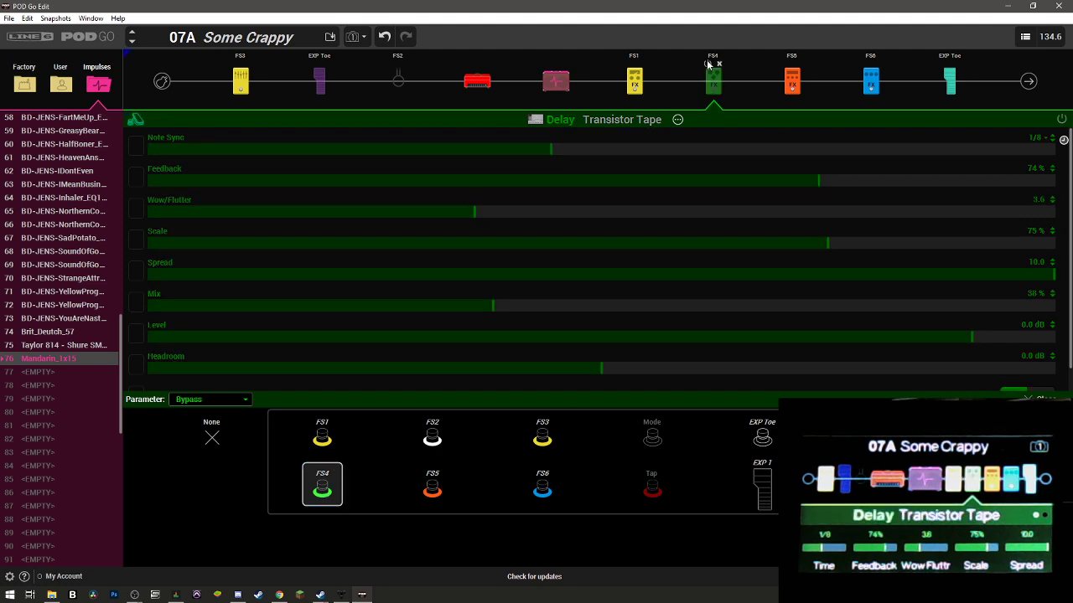
pyautogui.click(707, 64)
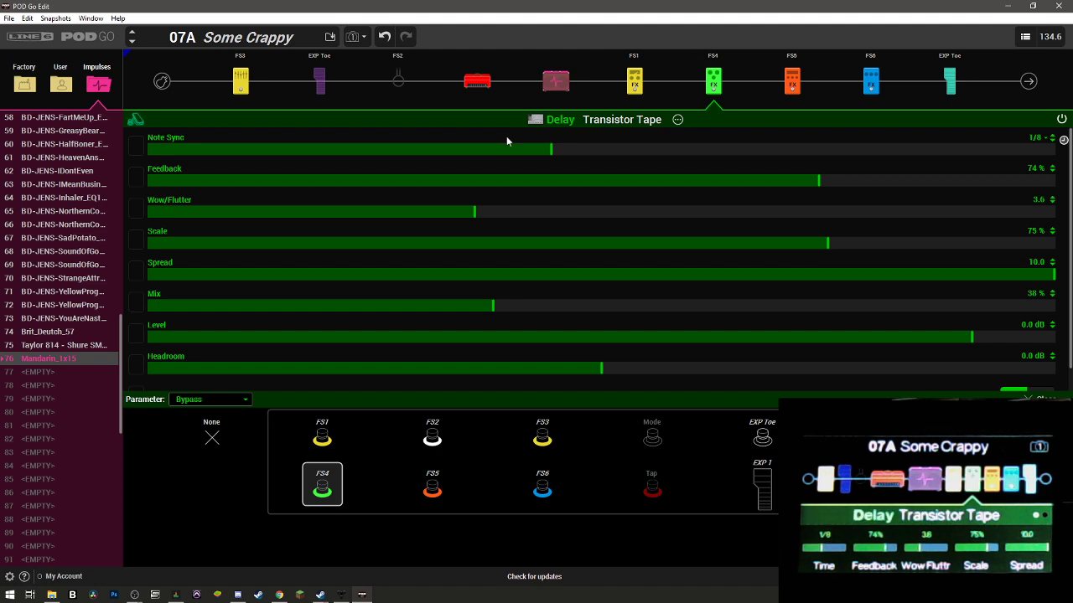
# Try assigning the Transistor Tape delay's Bypass to the other footswitches, cycling through FS1, FS2, FS3, FS5 and FS6
pyautogui.click(139, 120)
pyautogui.click(139, 120)
pyautogui.click(321, 435)
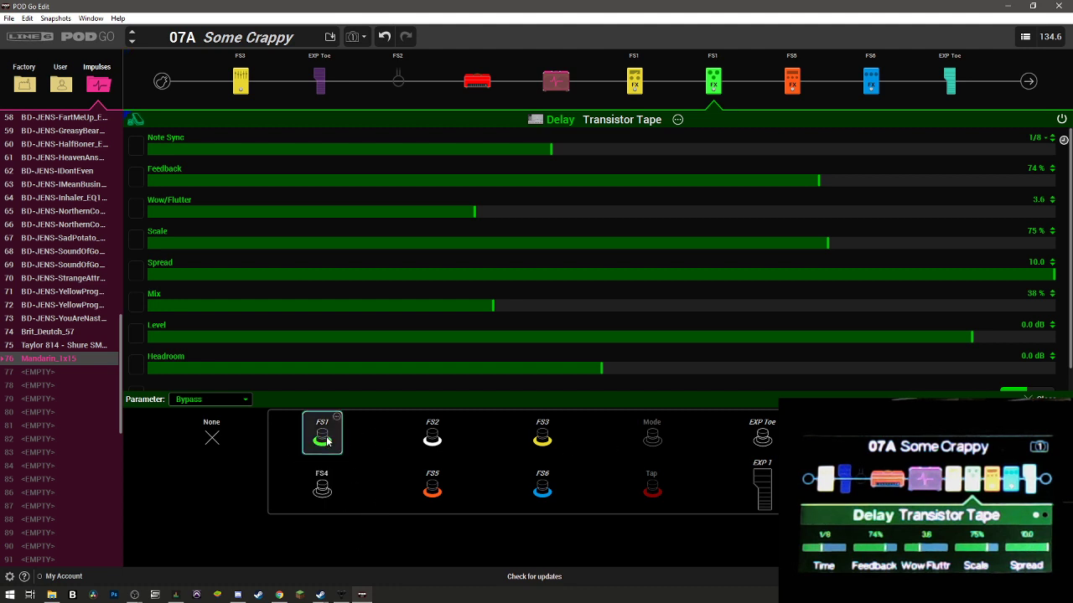
pyautogui.click(432, 434)
pyautogui.click(542, 436)
pyautogui.click(542, 487)
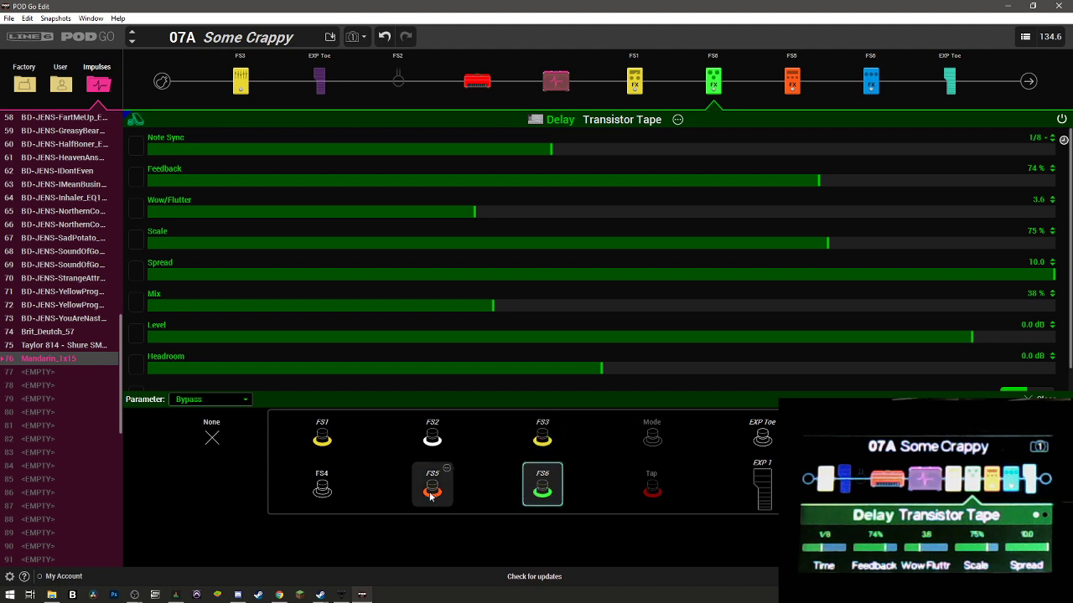
pyautogui.click(431, 486)
pyautogui.click(322, 436)
pyautogui.click(321, 486)
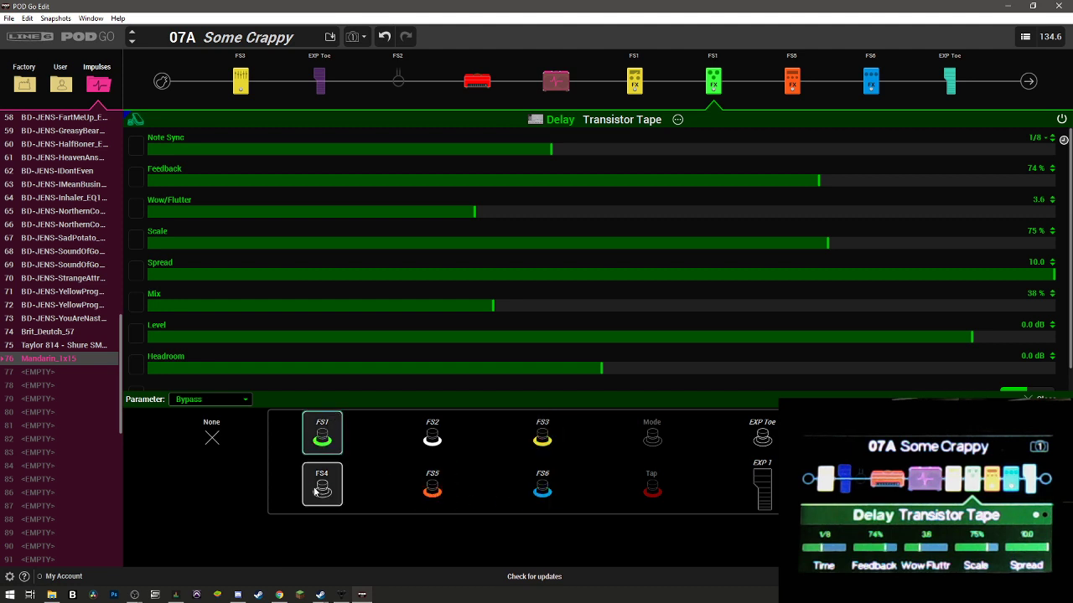
pyautogui.click(322, 436)
pyautogui.click(431, 486)
pyautogui.click(431, 436)
pyautogui.click(322, 436)
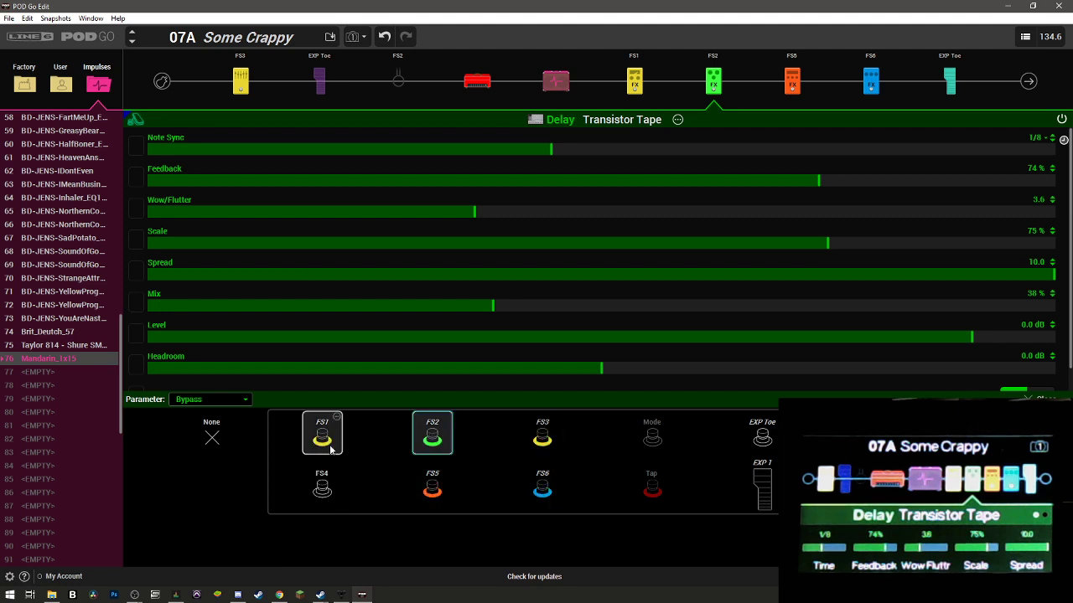
# Assign the Transistor Tape delay's Bypass to FS4 and toggle the block off and back on
pyautogui.click(326, 487)
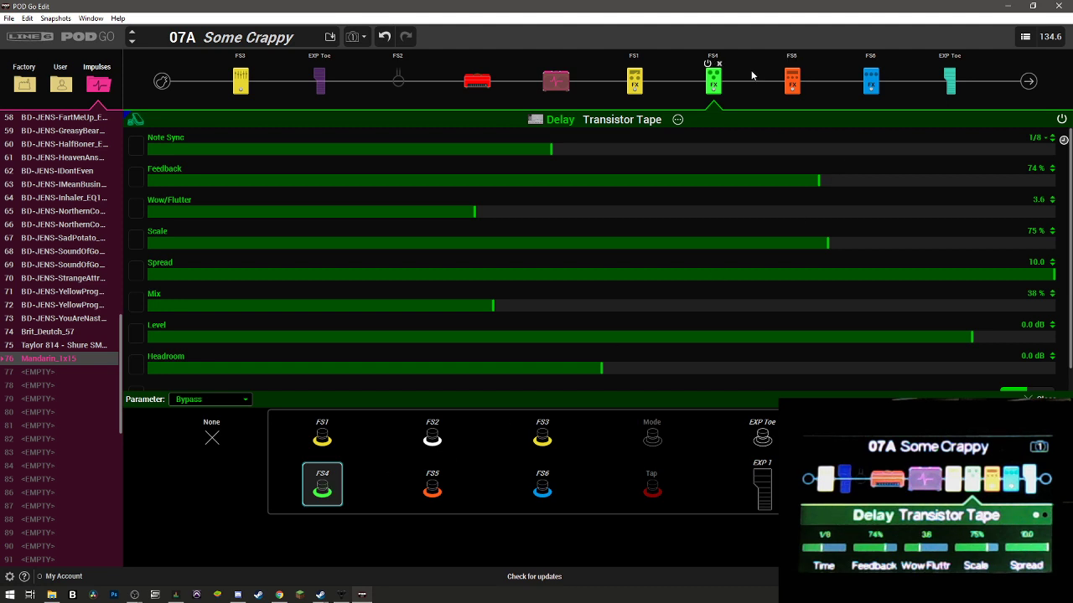
pyautogui.click(708, 65)
pyautogui.click(708, 65)
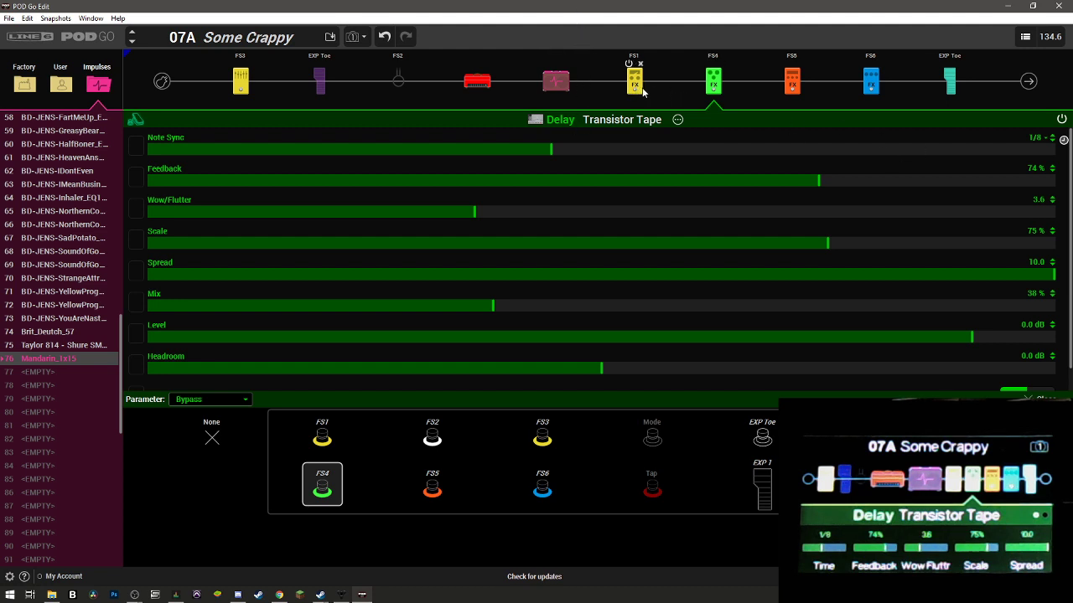
# Move the LA Studio Comp dynamics block ahead of the impulse response block in the signal chain
pyautogui.moveTo(635, 90); pyautogui.dragTo(555, 80)
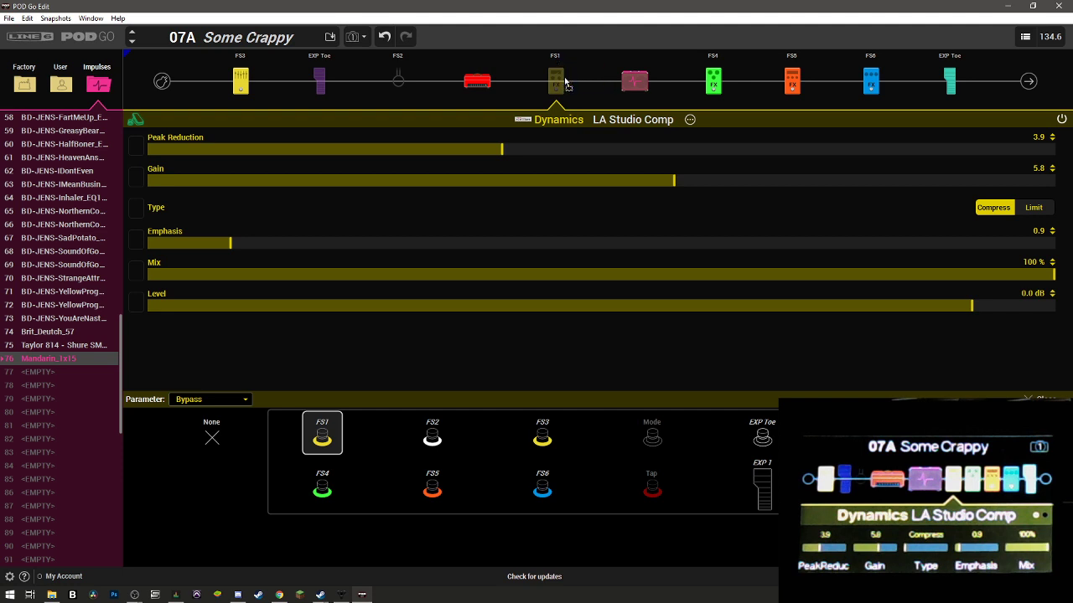